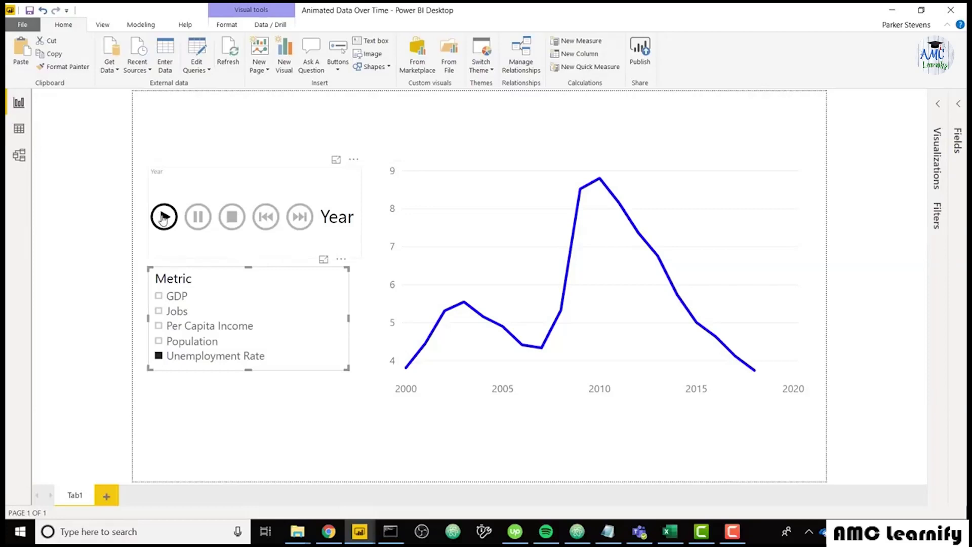
# - Play the Unemployment Rate year animation, then tick GDP and replay it through 2018
pyautogui.click(163, 216)
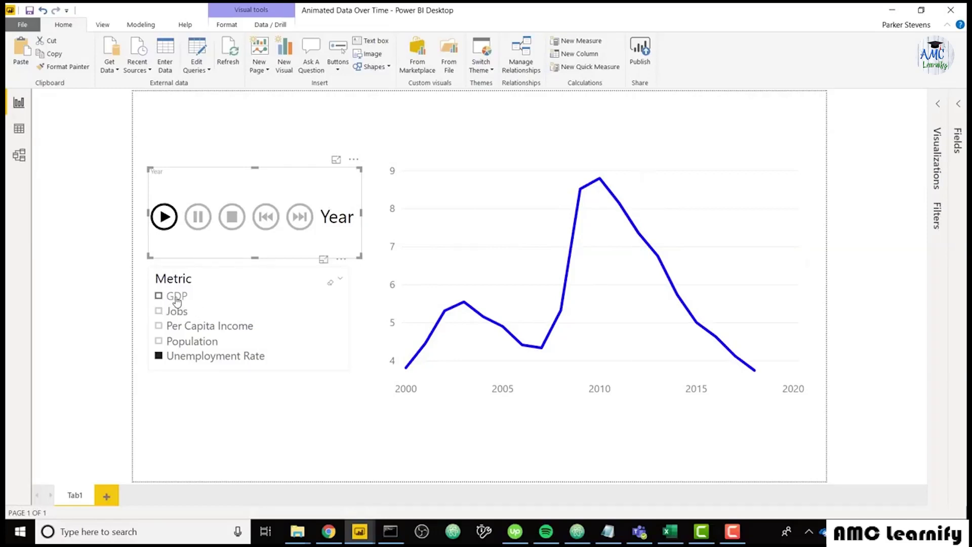
pyautogui.click(174, 300)
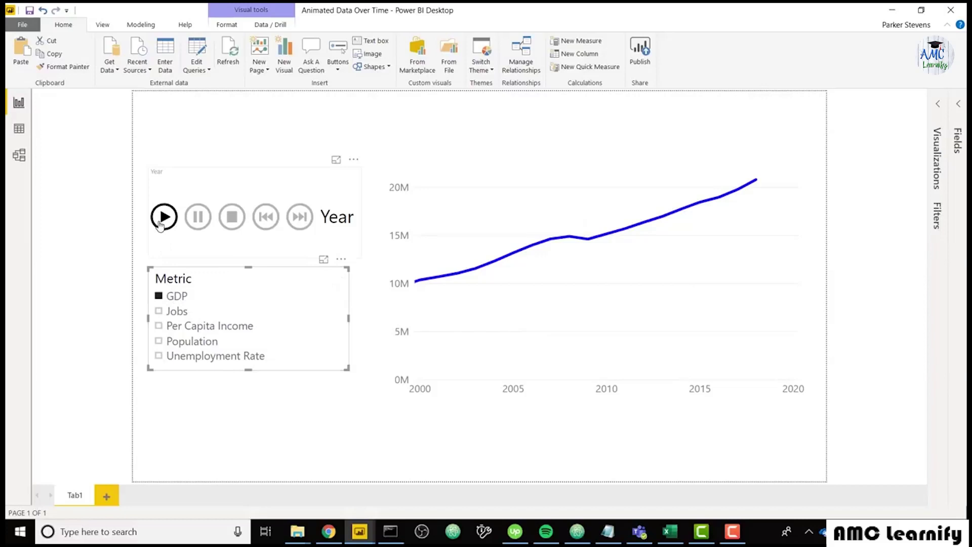
pyautogui.click(163, 222)
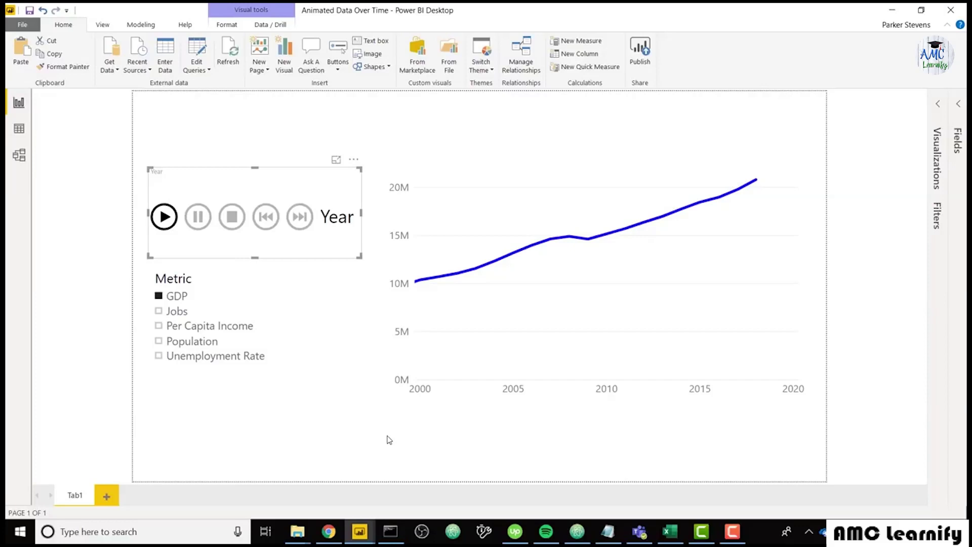
# - Bring up the Demo report window and play its Unemployment Rate year animation
pyautogui.moveTo(359, 532)
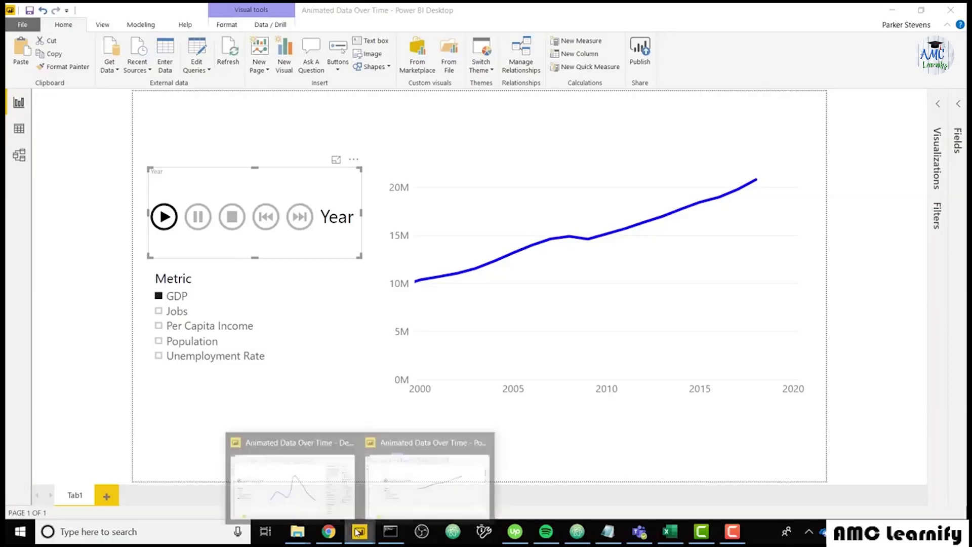
pyautogui.click(318, 480)
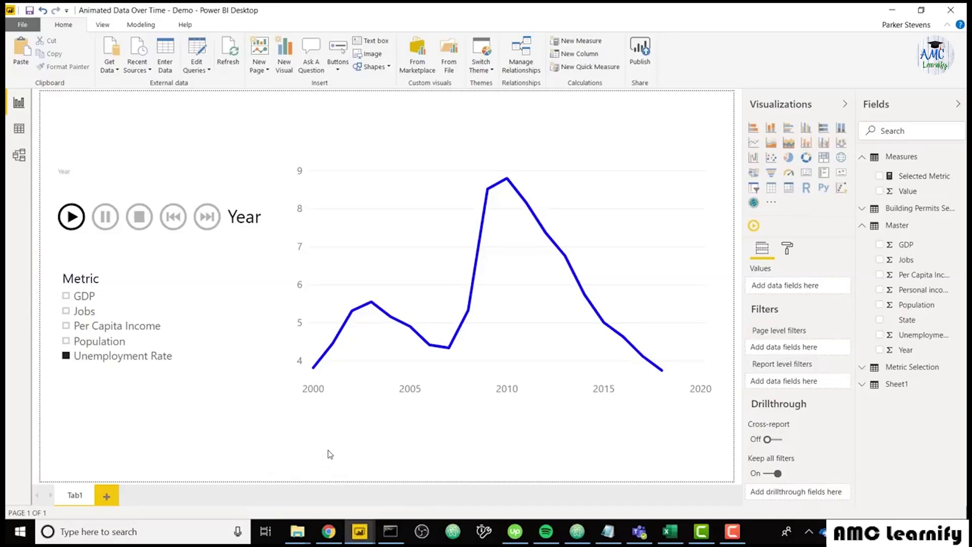
pyautogui.click(72, 216)
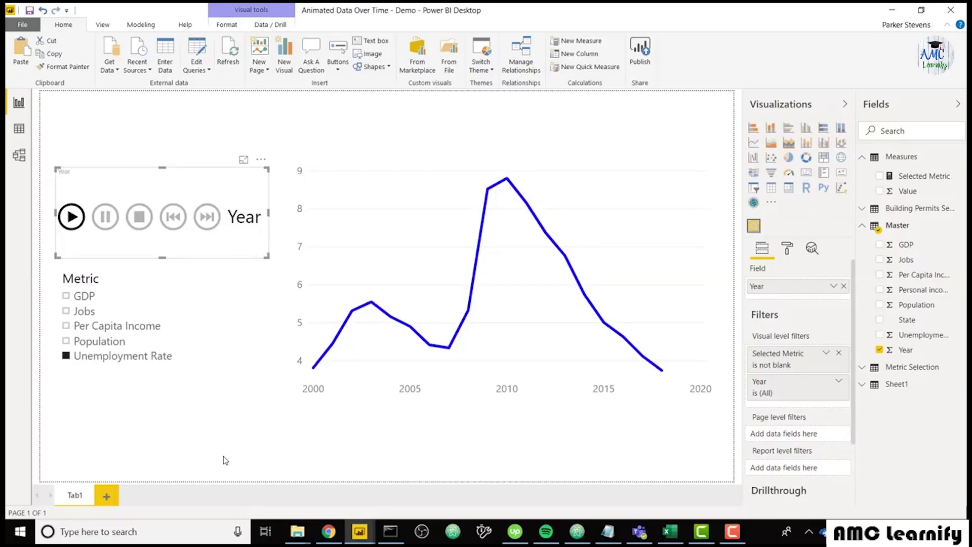
pyautogui.click(19, 128)
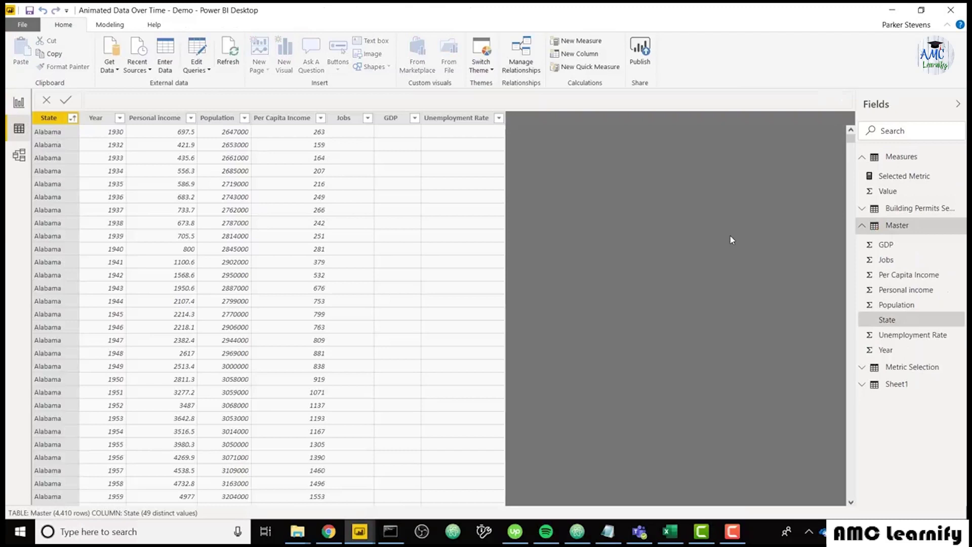
pyautogui.click(900, 228)
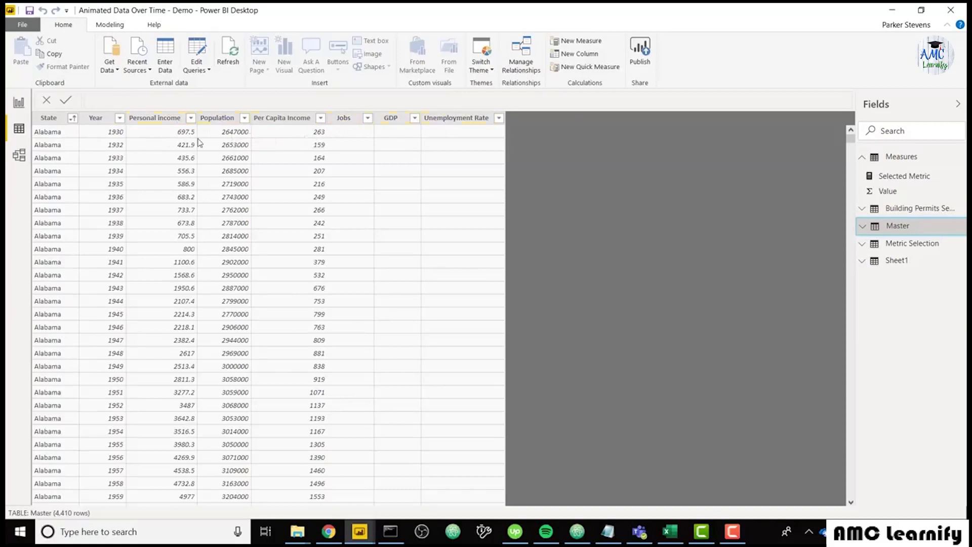
pyautogui.click(19, 103)
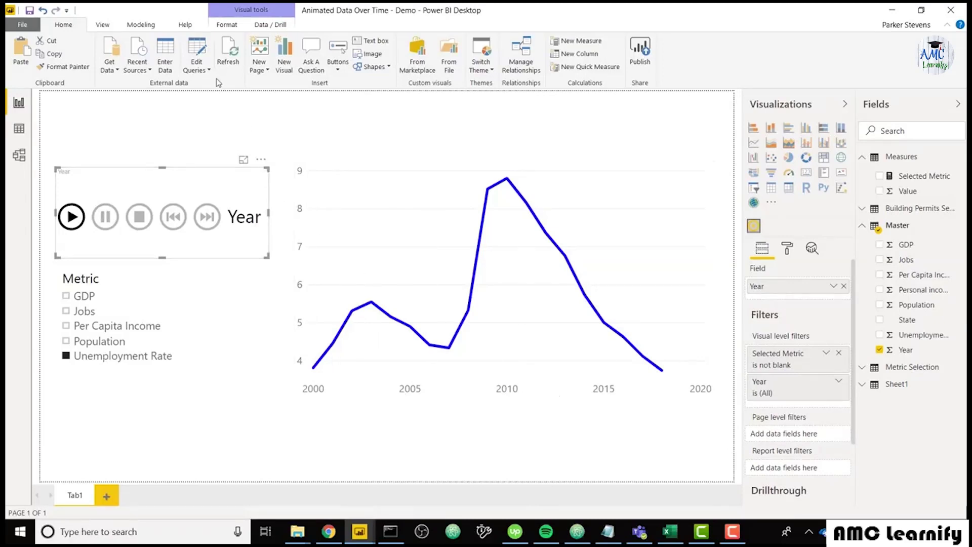
# - Create the calculated table Selected Year = DISTINCT(Master[Year])
pyautogui.click(146, 29)
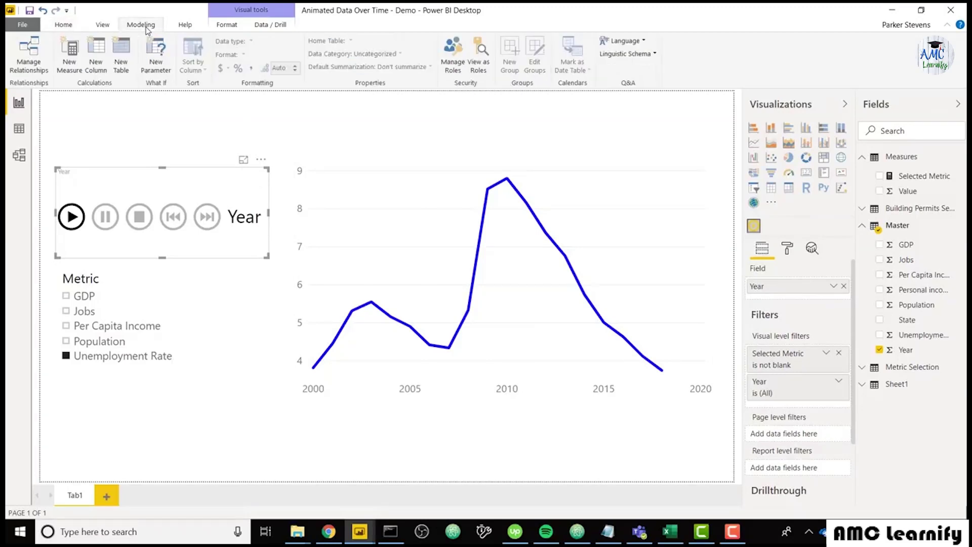
pyautogui.click(116, 55)
pyautogui.write('Selected ')
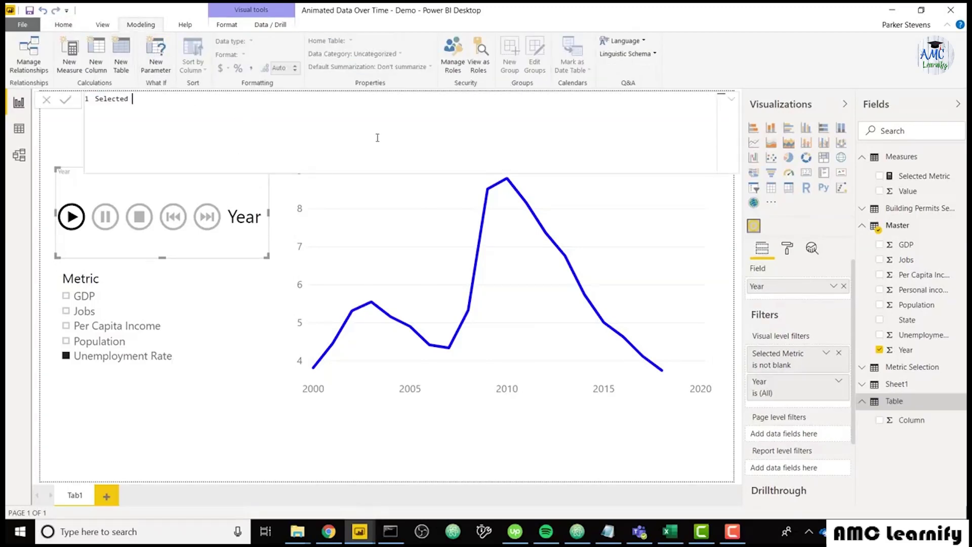
pyautogui.write('Year = DIS')
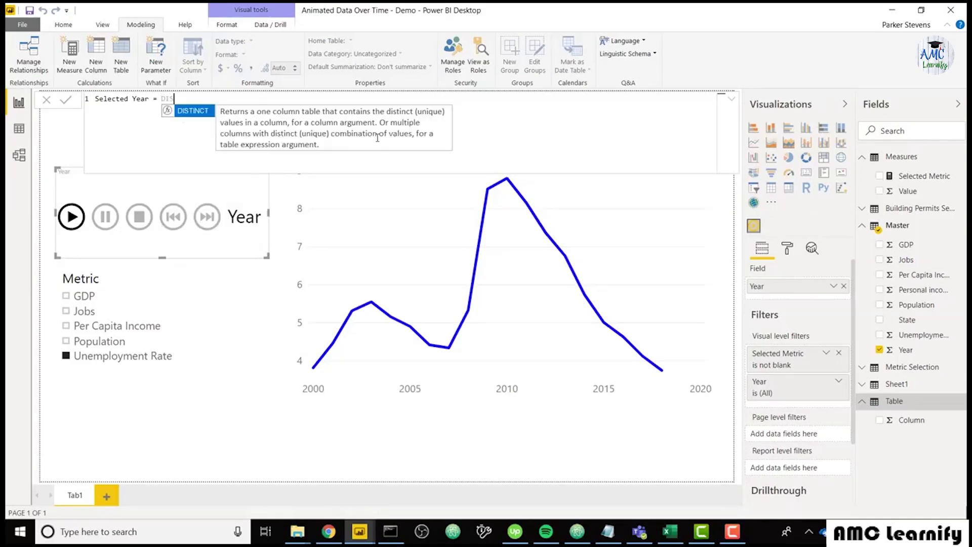
pyautogui.write('TINCT(year')
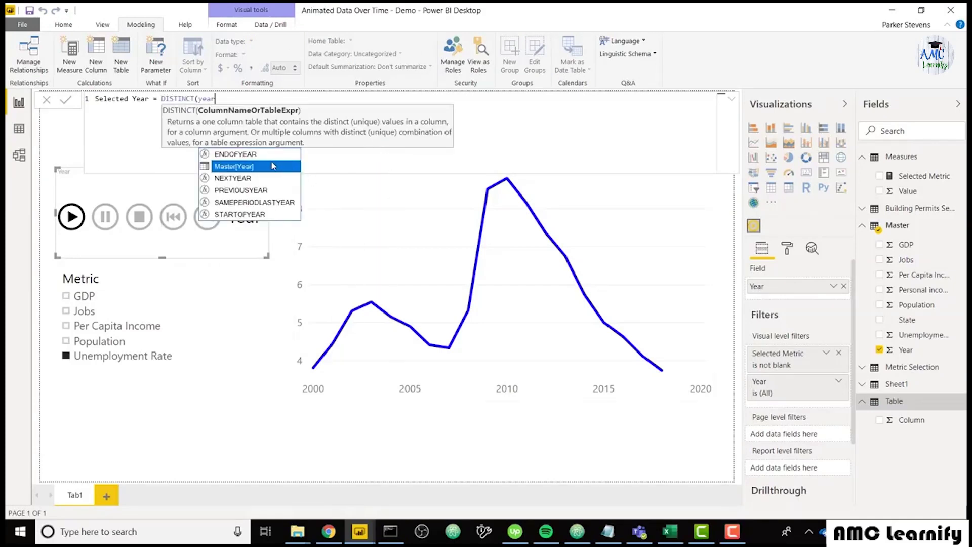
pyautogui.click(273, 166)
pyautogui.write(')')
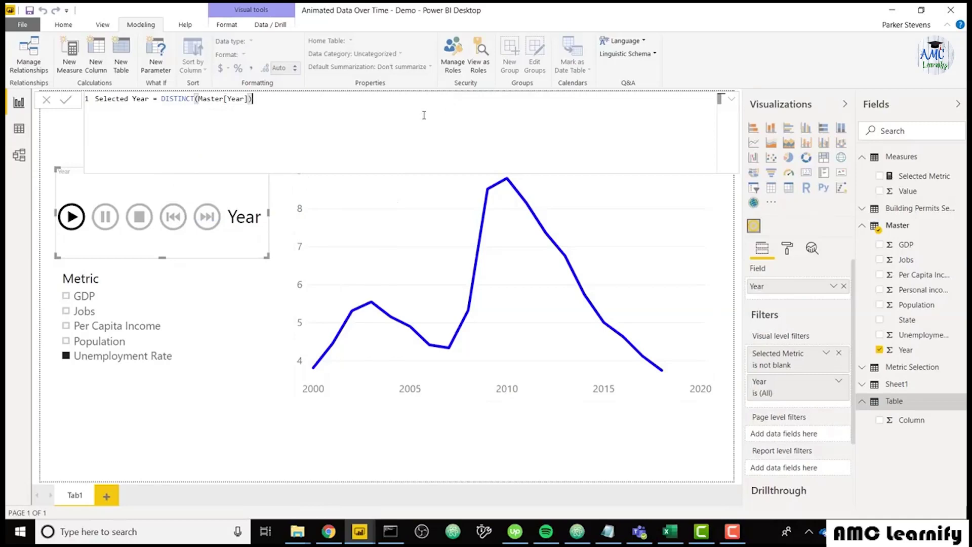
pyautogui.press('Return')
# - Sort the Selected Year table's Year column ascending in Data view, then return to the report
pyautogui.click(19, 129)
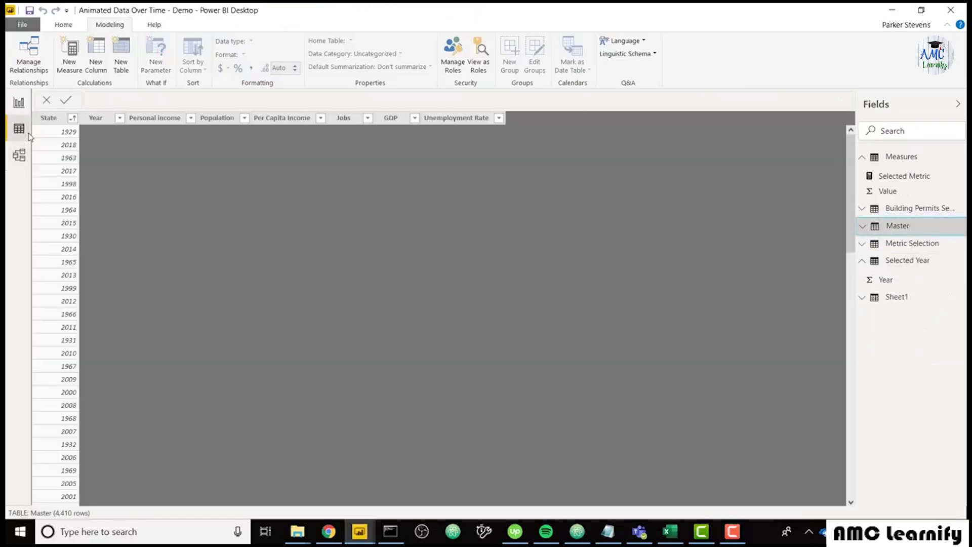
pyautogui.click(927, 260)
pyautogui.click(72, 118)
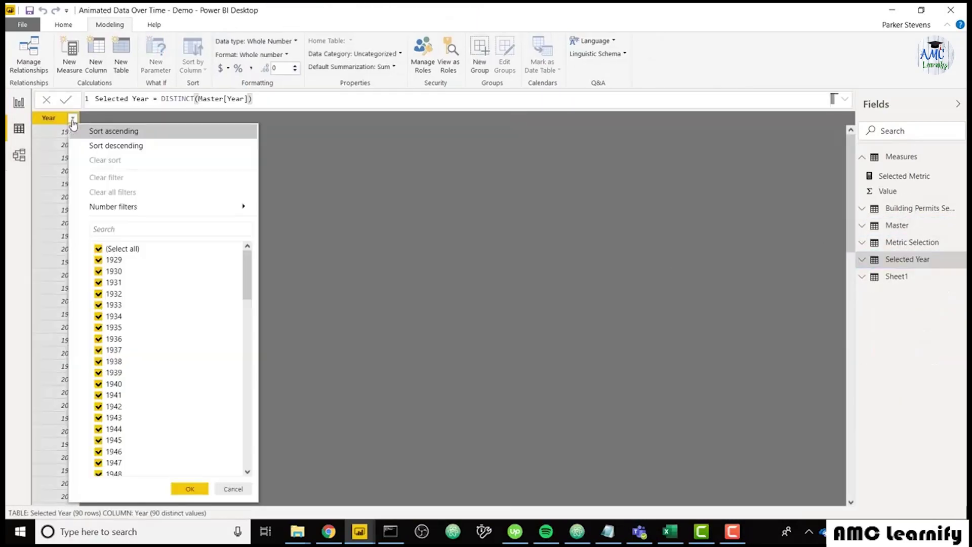
pyautogui.click(85, 136)
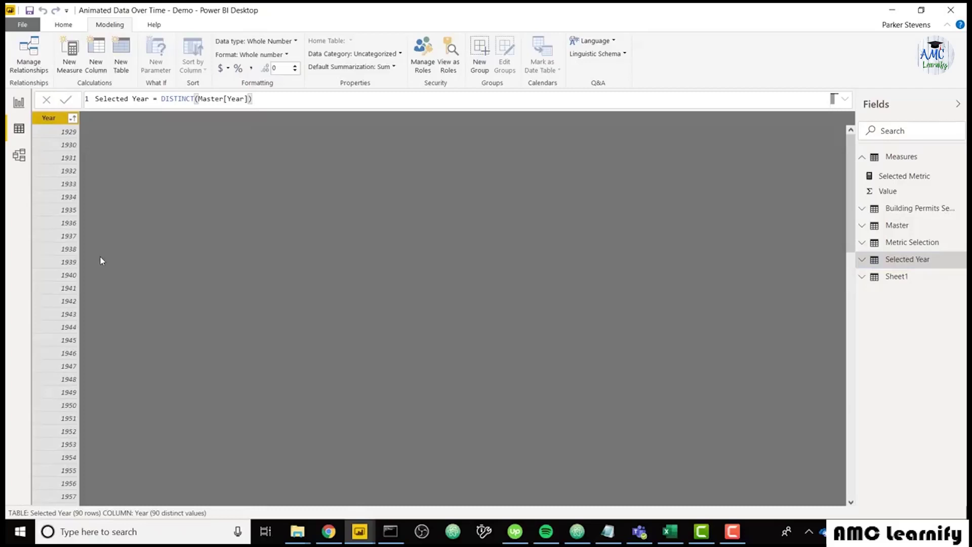
pyautogui.scroll(-5, 99, 256)
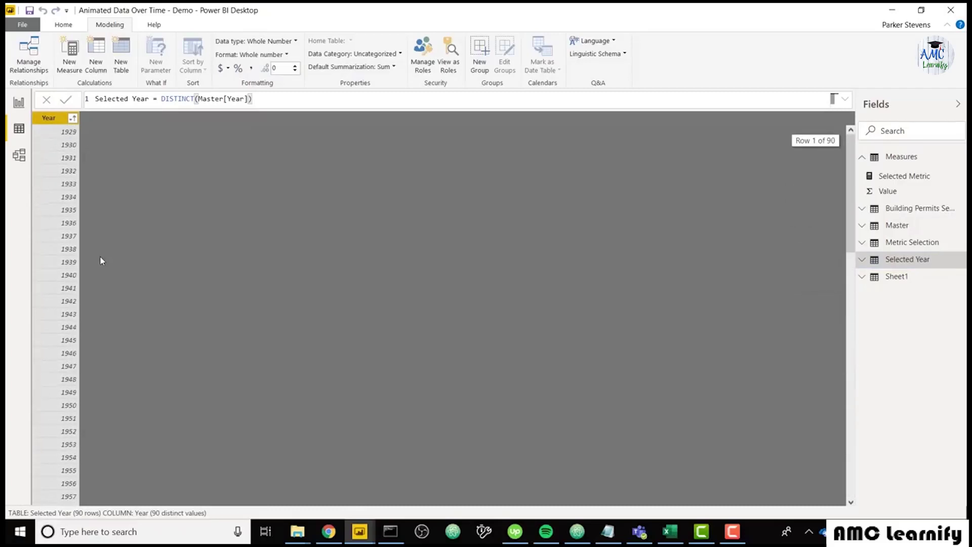
pyautogui.click(19, 102)
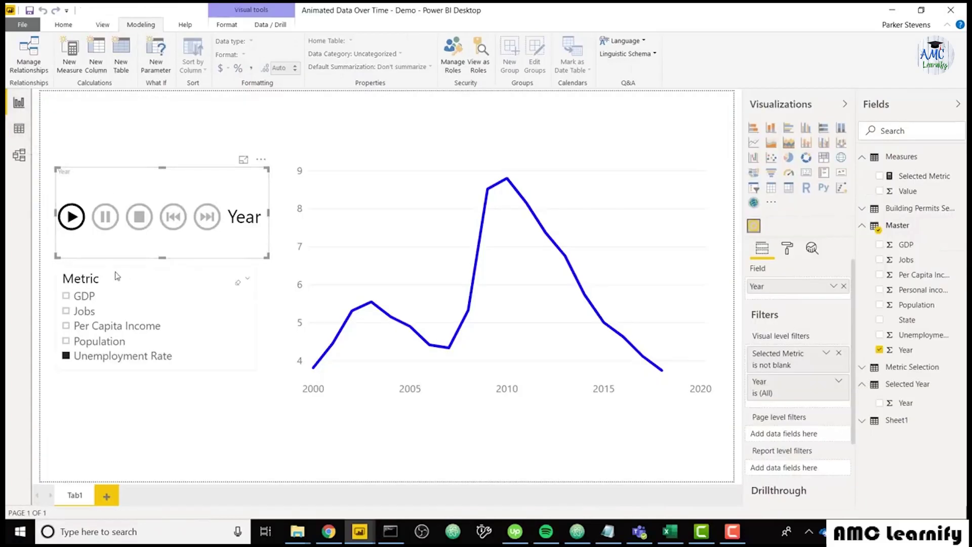
# - Switch the chart to GDP and open the line chart's X axis format settings
pyautogui.click(120, 302)
pyautogui.click(436, 189)
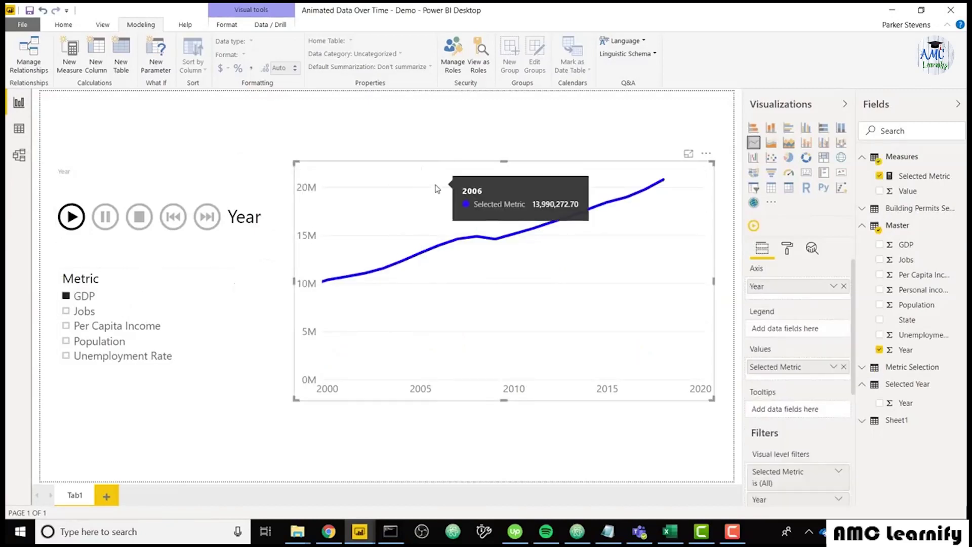
pyautogui.click(787, 248)
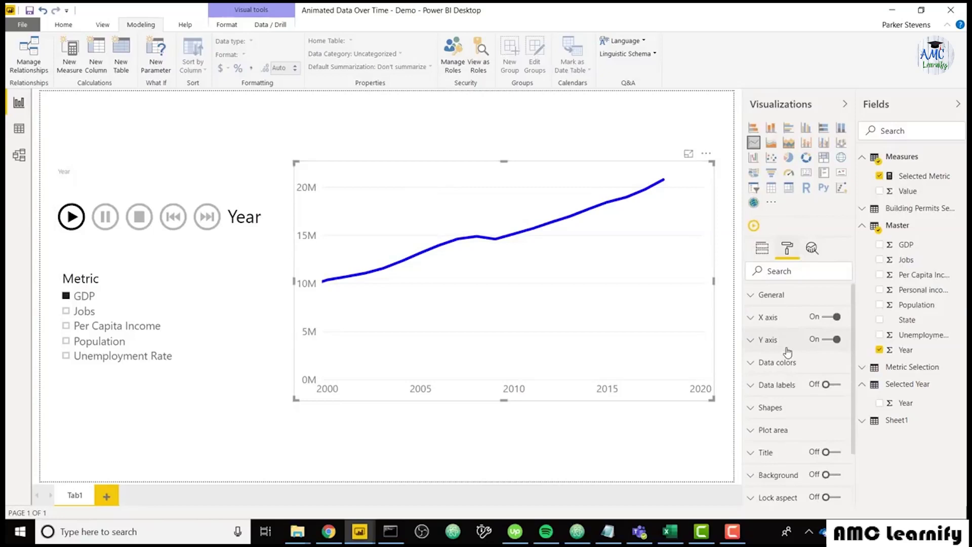
pyautogui.click(789, 325)
pyautogui.click(789, 431)
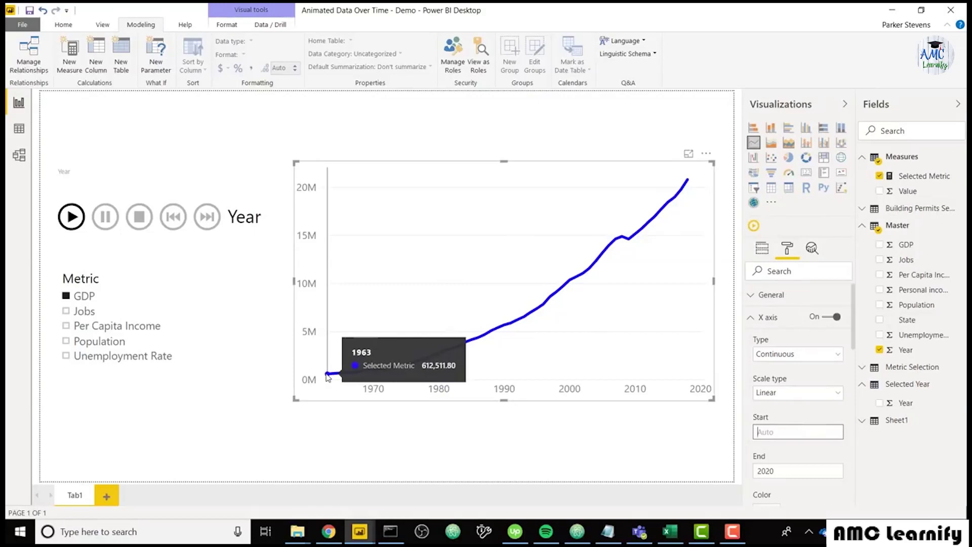
# - Switch back to Unemployment Rate via Population and set the X axis start to 2000
pyautogui.click(102, 342)
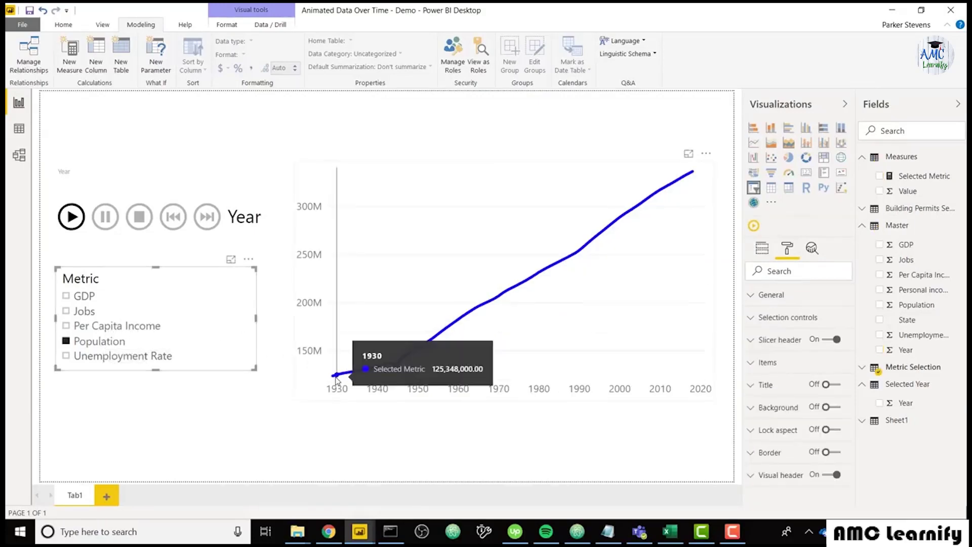
pyautogui.click(156, 358)
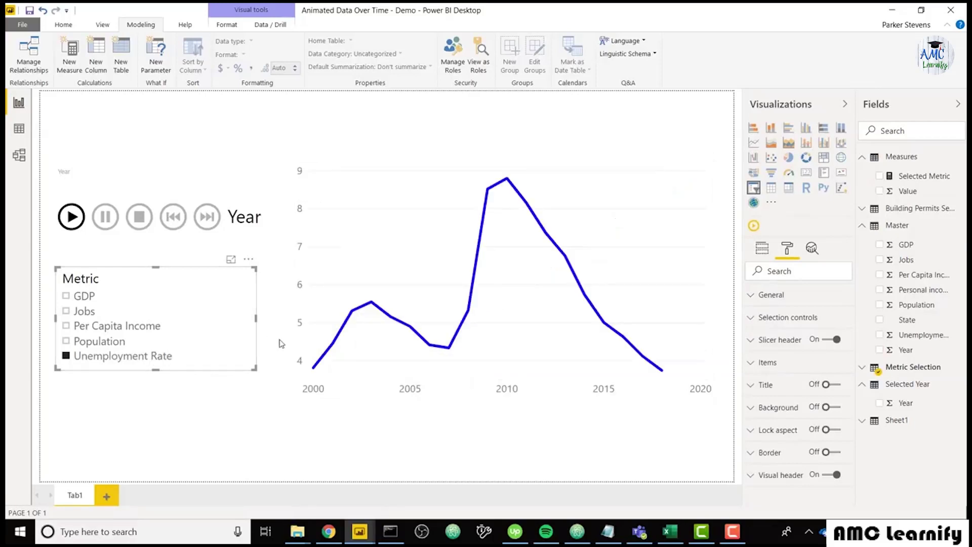
pyautogui.click(442, 171)
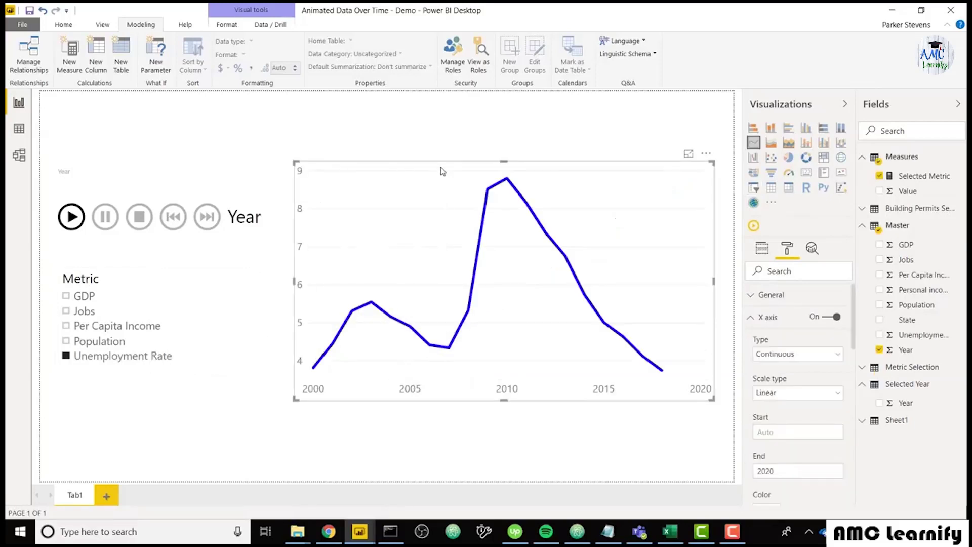
pyautogui.click(793, 433)
pyautogui.write('2000')
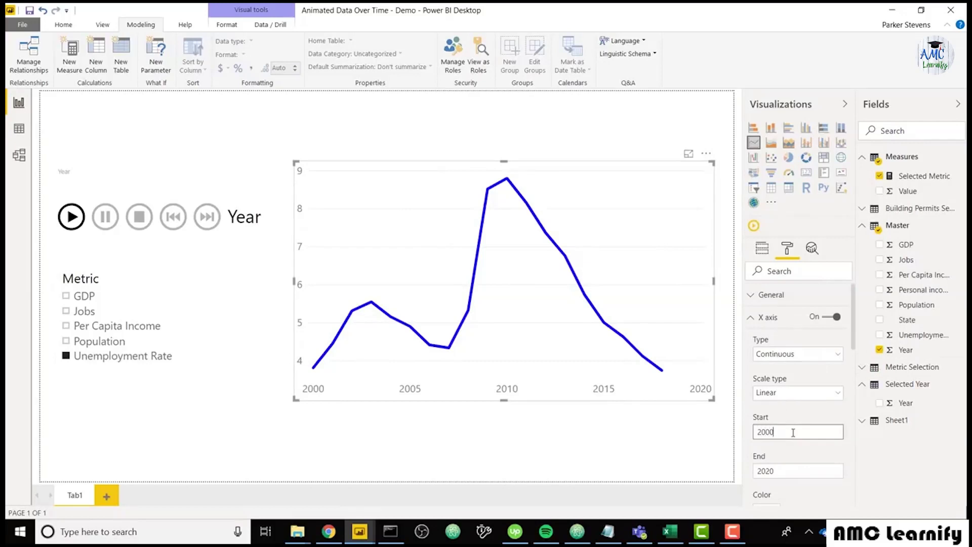
# - Check the Selected Year table in Data view, then select the play axis on the report
pyautogui.click(23, 134)
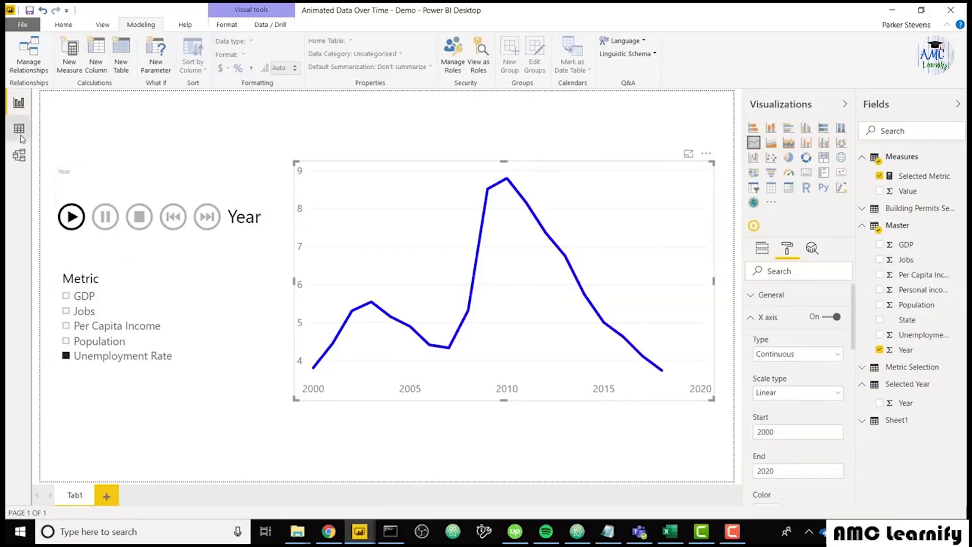
pyautogui.scroll(10, 90, 196)
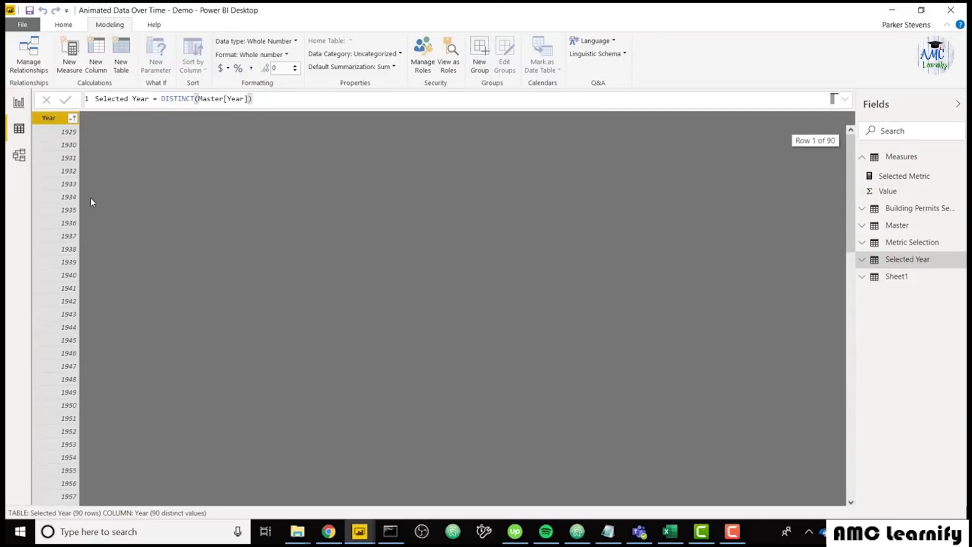
pyautogui.click(18, 102)
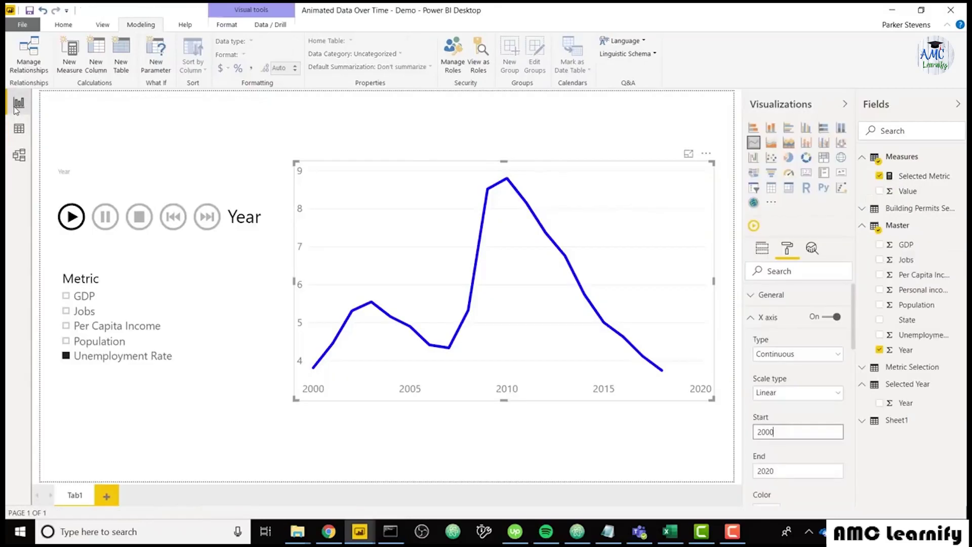
pyautogui.click(178, 182)
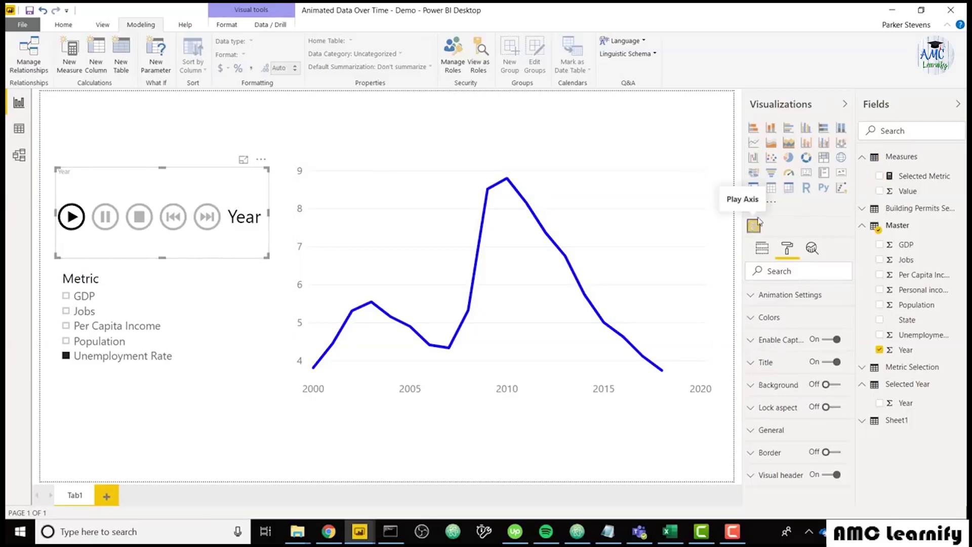
pyautogui.click(773, 203)
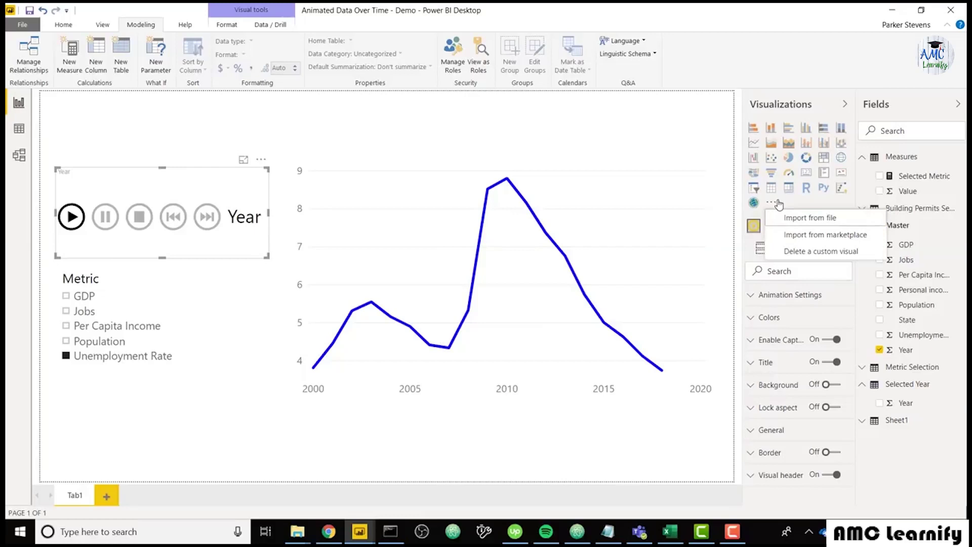
pyautogui.click(800, 235)
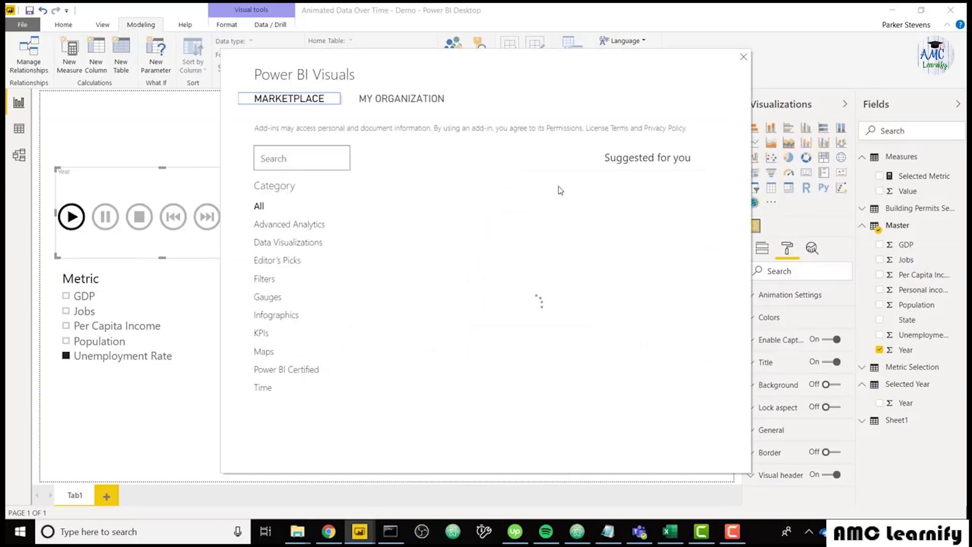
pyautogui.click(291, 154)
pyautogui.write('play axis')
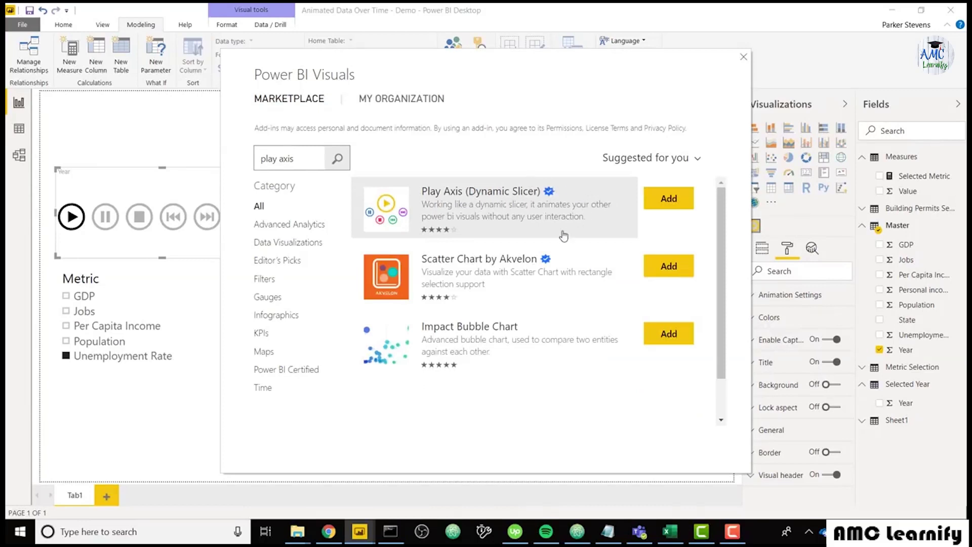
pyautogui.click(743, 57)
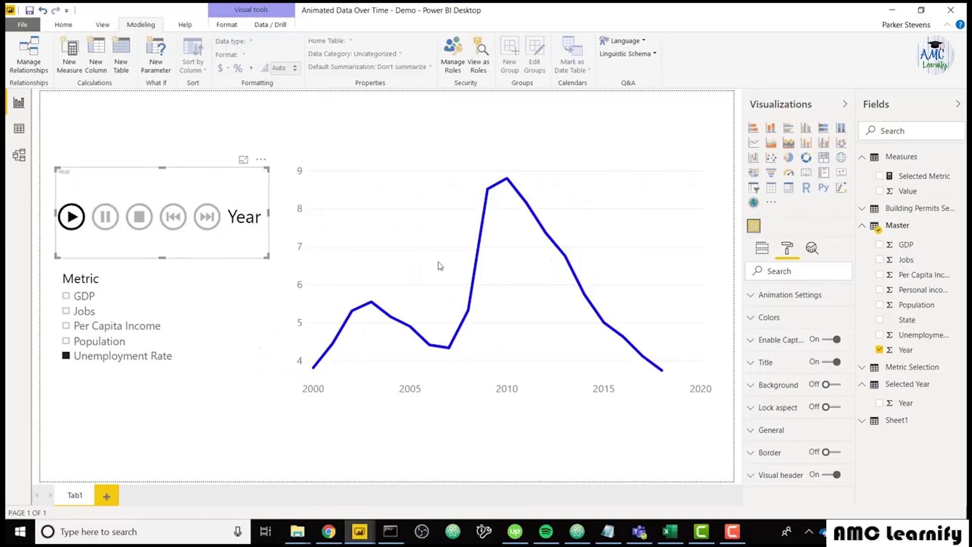
# - Review the play axis fields, then place the Master and Selected Year tables side by side in Model view
pyautogui.click(763, 248)
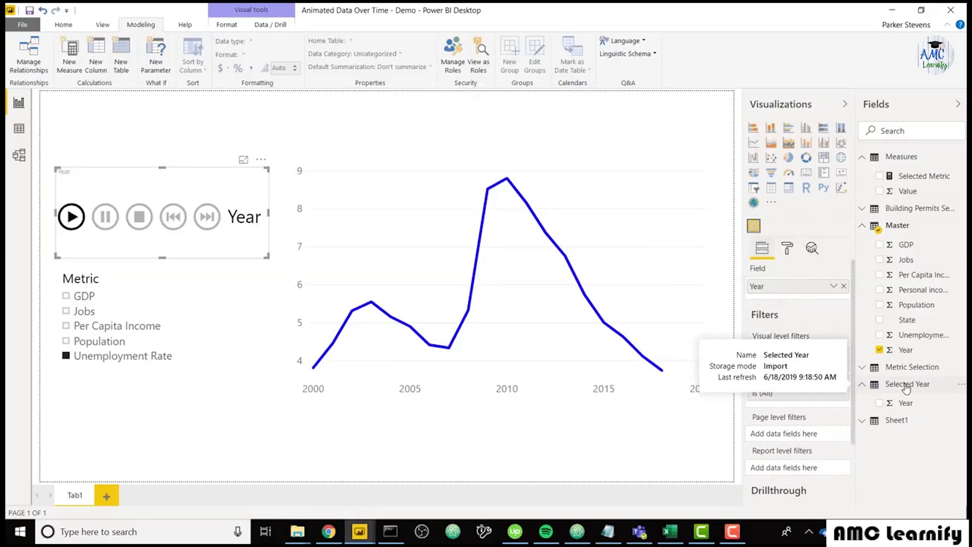
pyautogui.click(18, 154)
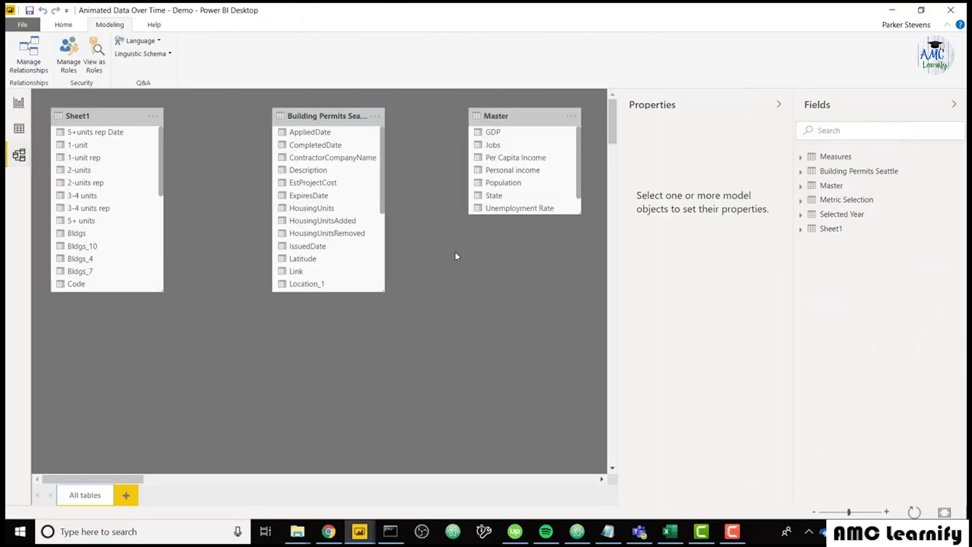
pyautogui.click(944, 511)
pyautogui.moveTo(273, 105); pyautogui.dragTo(287, 208)
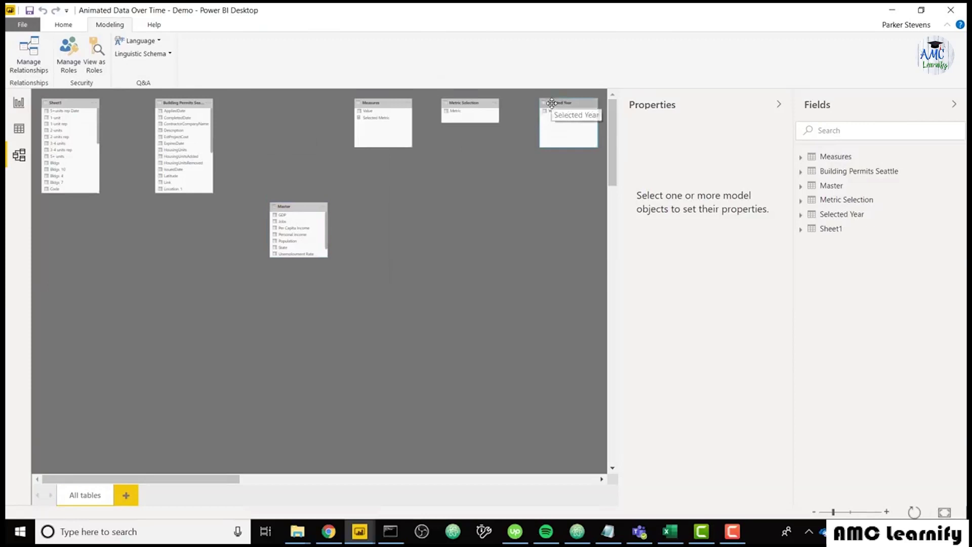
pyautogui.moveTo(556, 103); pyautogui.dragTo(392, 211)
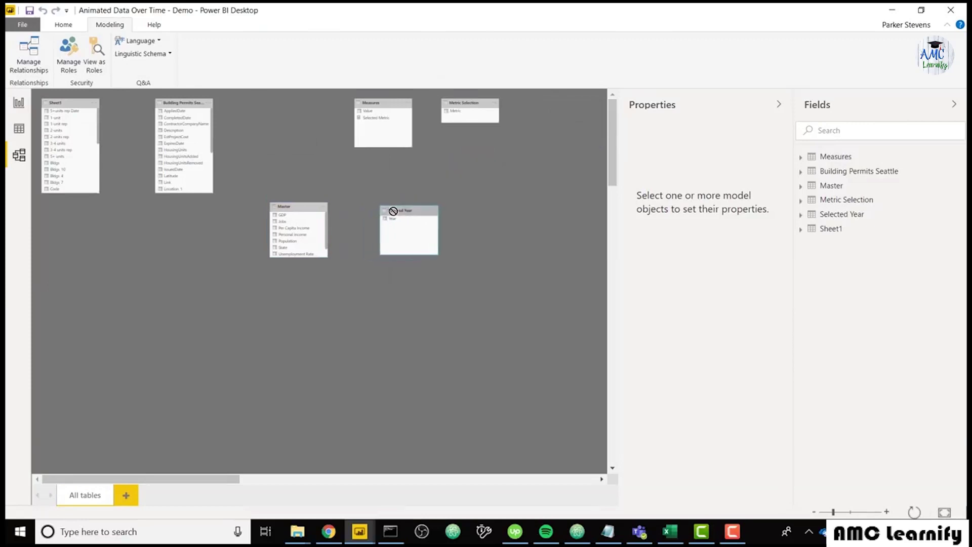
# - Replace Master's Year with Selected Year's Year on the play axis and play the animation
pyautogui.click(18, 103)
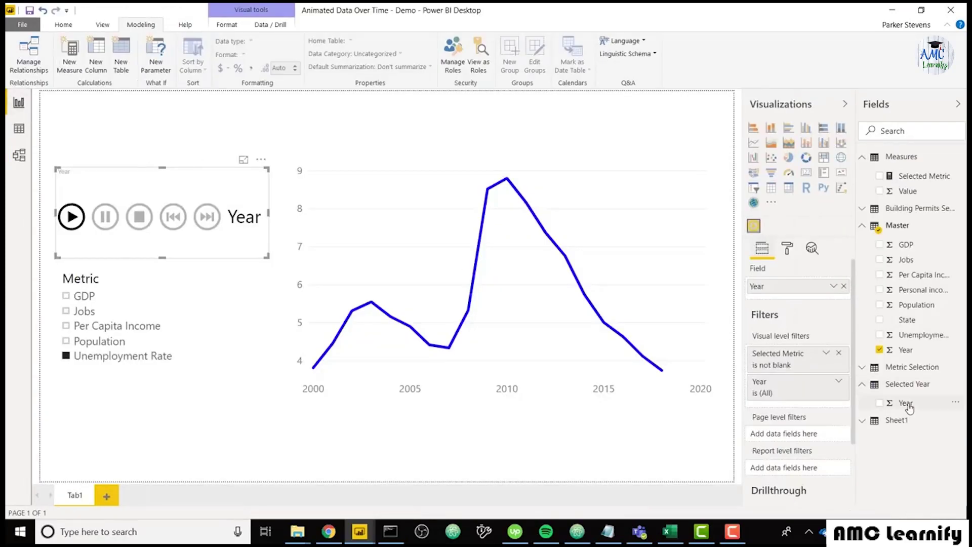
pyautogui.moveTo(906, 404); pyautogui.dragTo(776, 291)
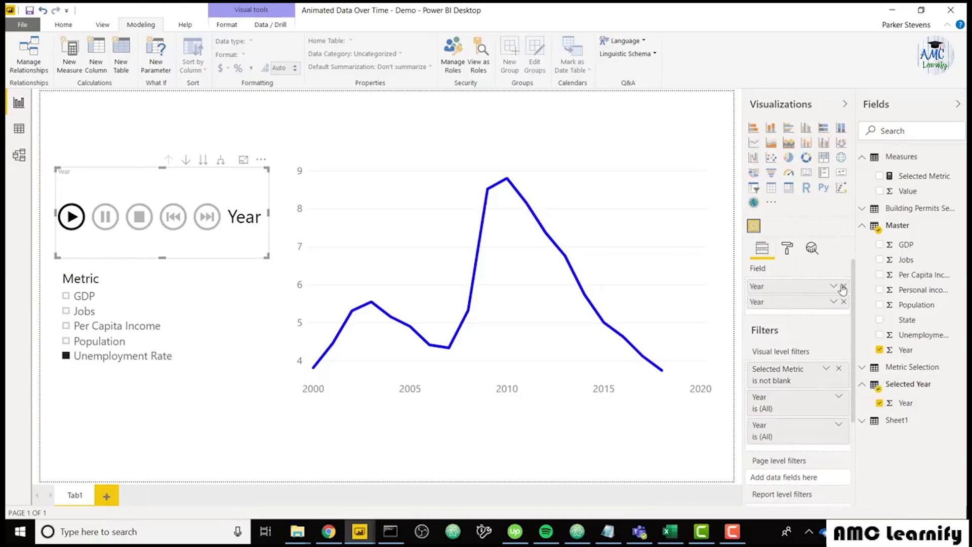
pyautogui.click(843, 287)
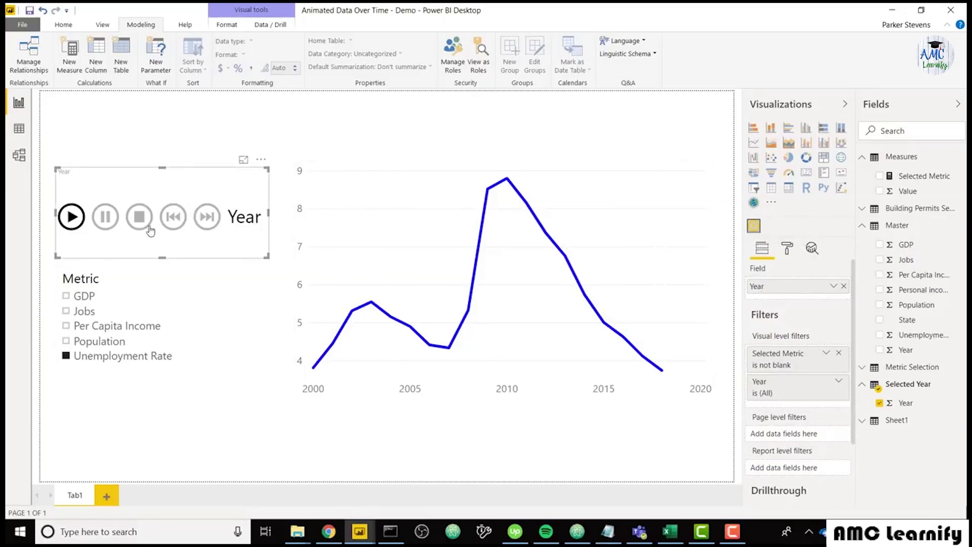
pyautogui.click(72, 222)
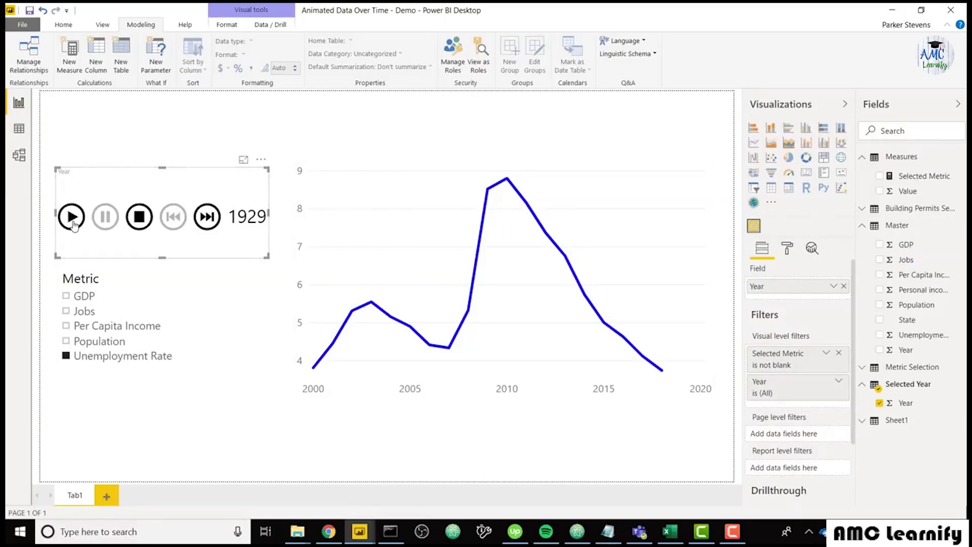
pyautogui.click(72, 222)
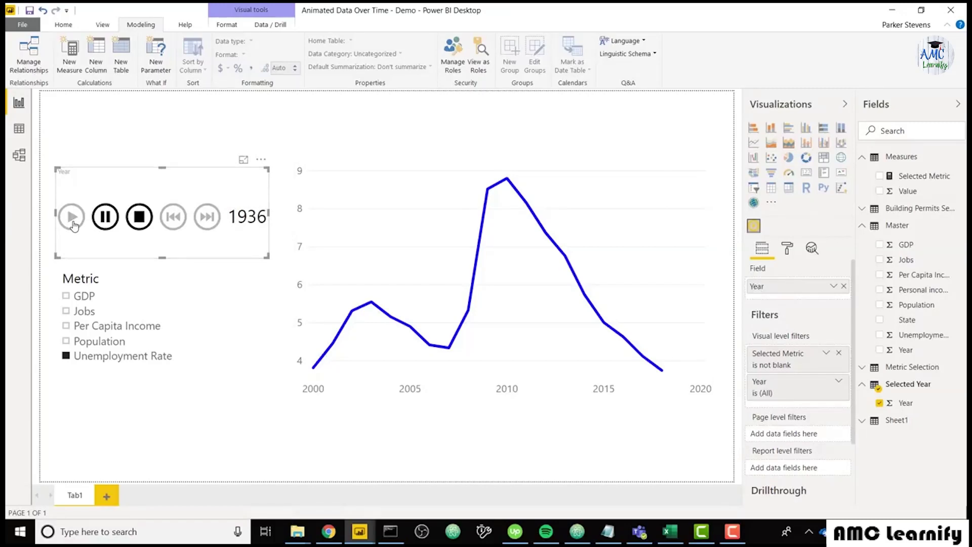
# - Start a new Measures measure named Max Year beginning IF(MAX(Master[Year])
pyautogui.rightClick(928, 159)
pyautogui.click(920, 174)
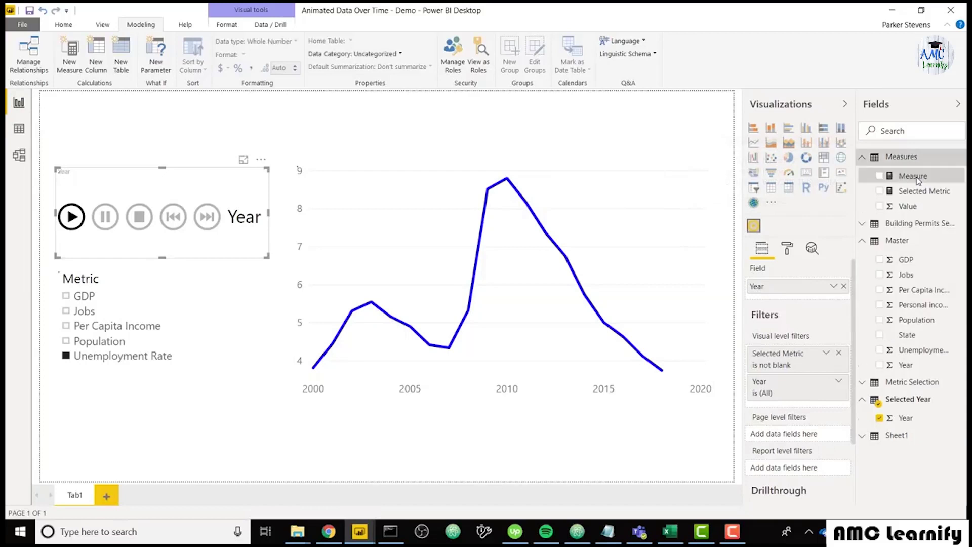
pyautogui.write('Max Year =')
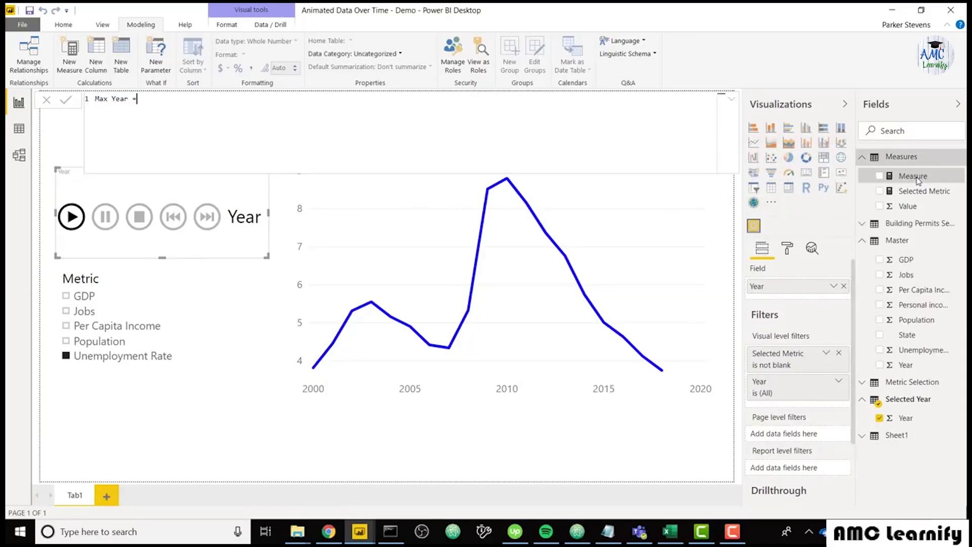
pyautogui.hotkey('shift', 'Return')
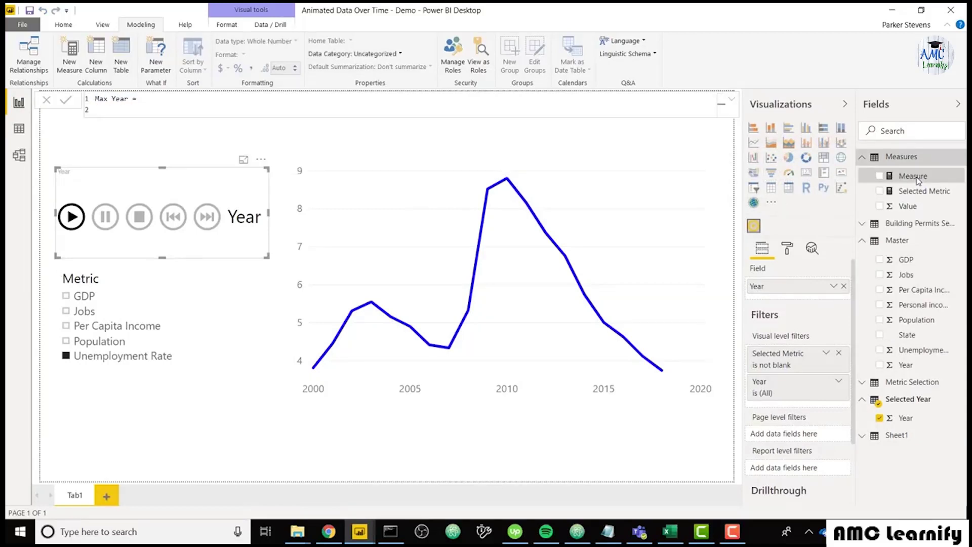
pyautogui.write('IF(')
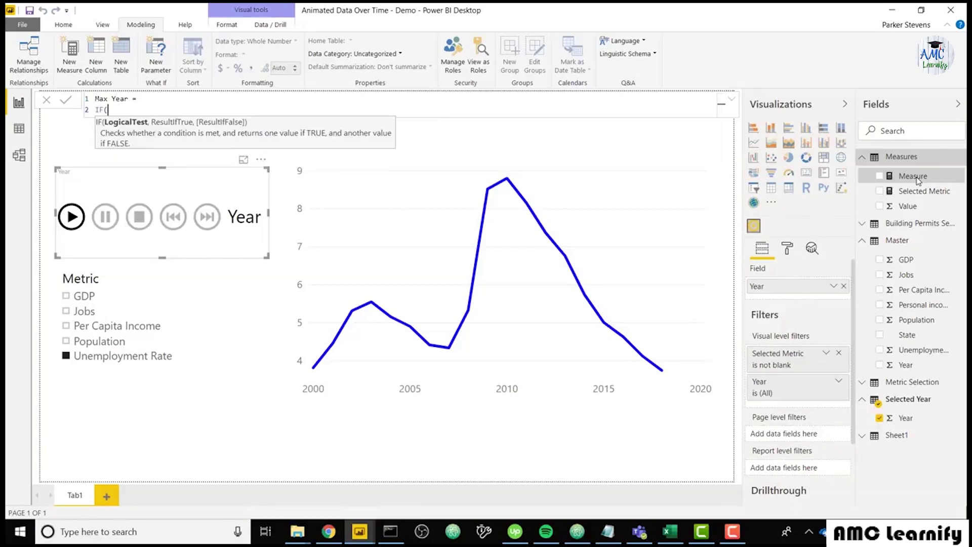
pyautogui.hotkey('shift', 'Return')
pyautogui.write('MAX(year')
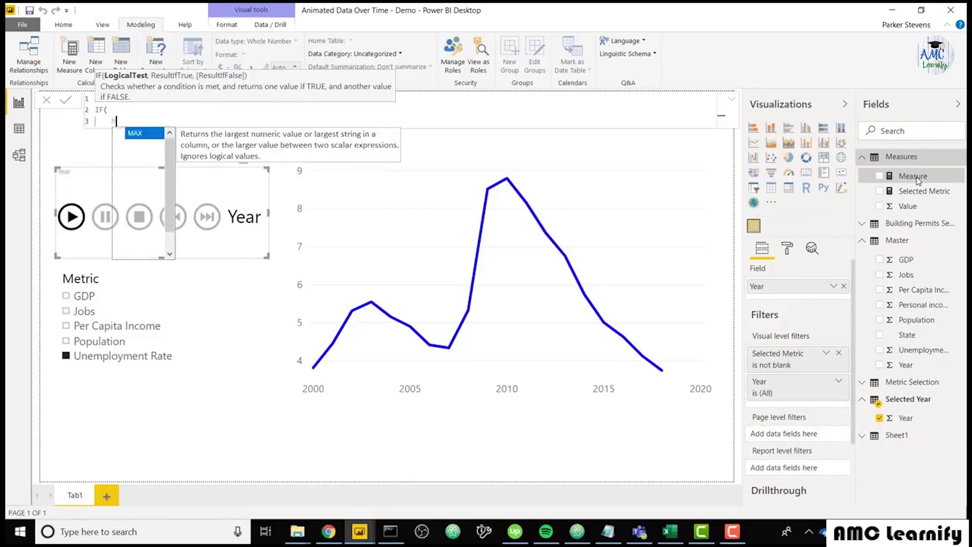
pyautogui.doubleClick(163, 161)
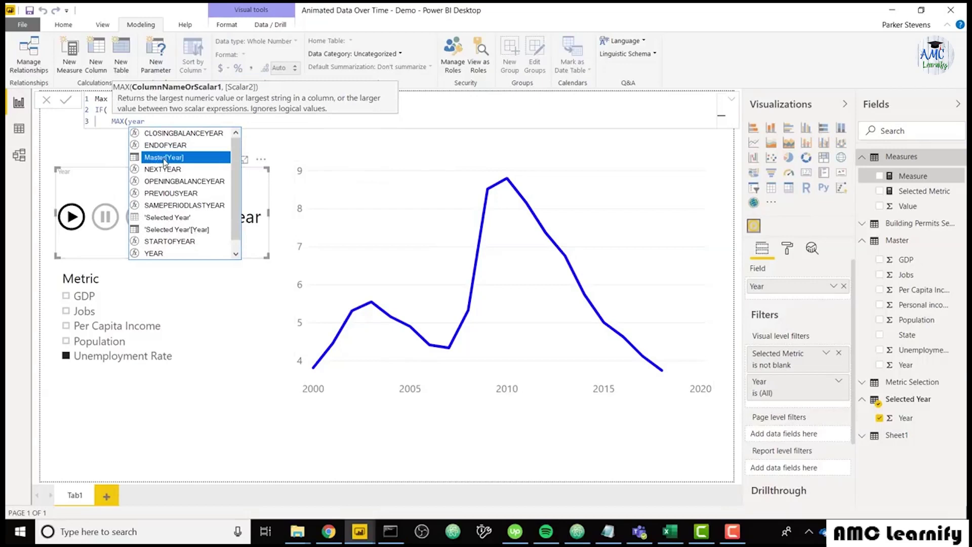
# - Finish the condition <= MAX('Selected Year'[Year]) returning 1, else 0, and commit it
pyautogui.write(') <=')
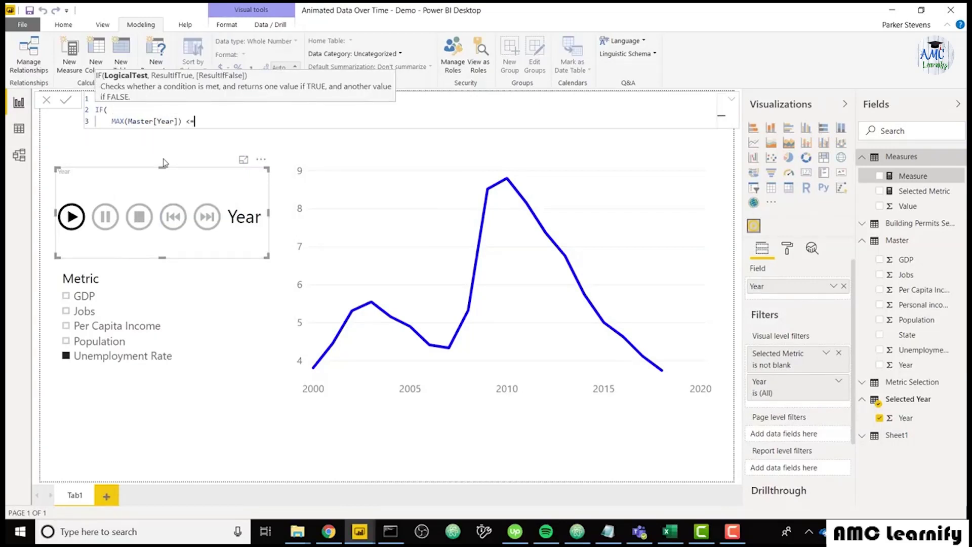
pyautogui.write(' MAX(sele')
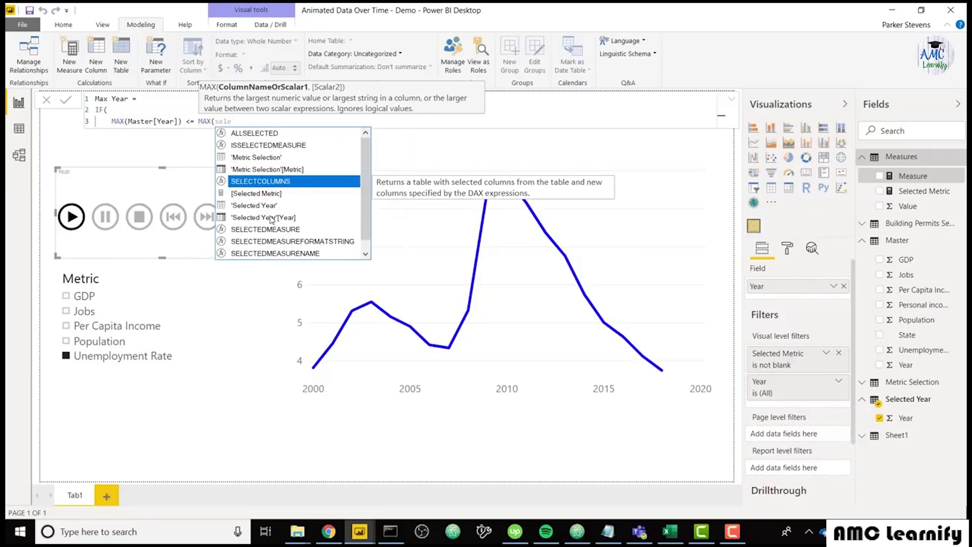
pyautogui.doubleClick(272, 217)
pyautogui.write(')')
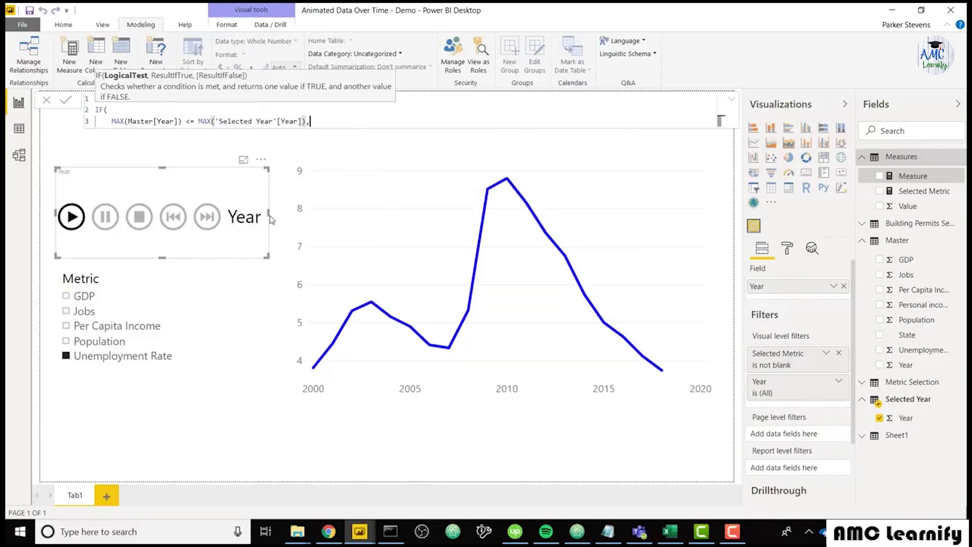
pyautogui.write(',')
pyautogui.hotkey('shift', 'Return')
pyautogui.write('1,')
pyautogui.hotkey('shift', 'Return')
pyautogui.write('0')
pyautogui.hotkey('shift', 'Return')
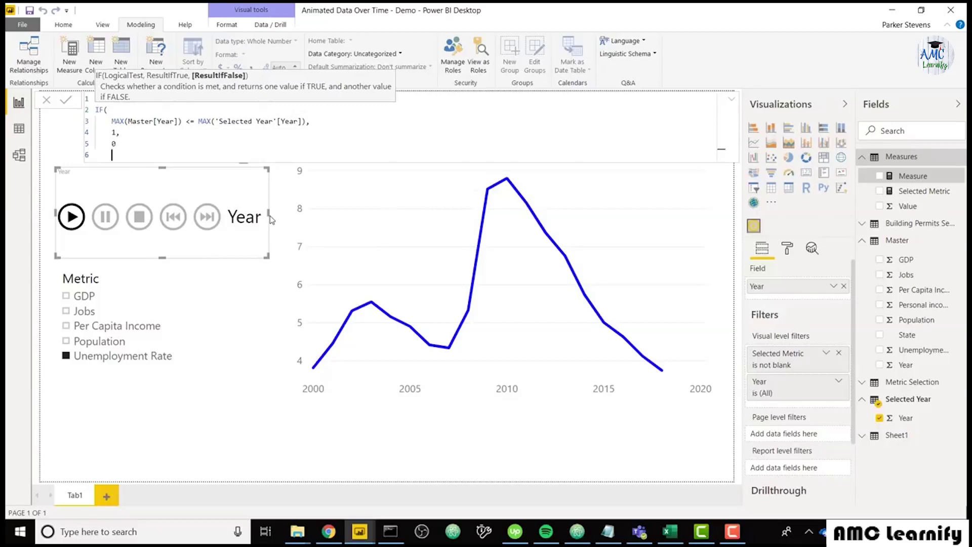
pyautogui.write(')')
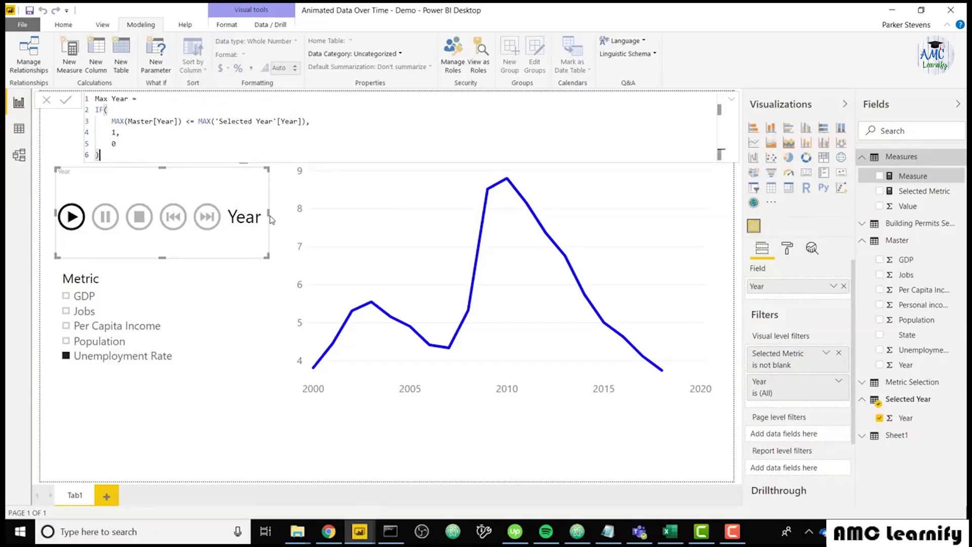
pyautogui.press('Return')
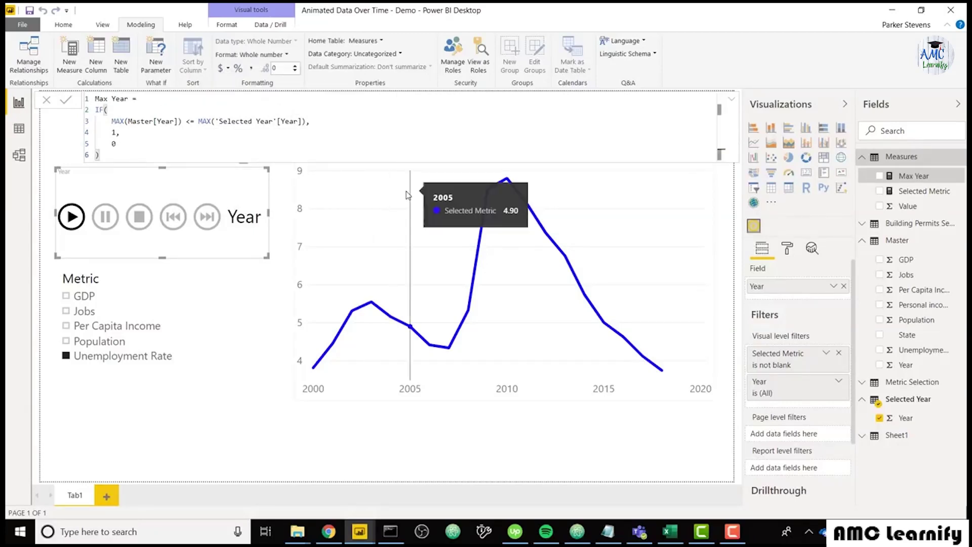
# - Add Max Year to the line chart's tooltips, then play, restart and stop the year animation
pyautogui.click(577, 189)
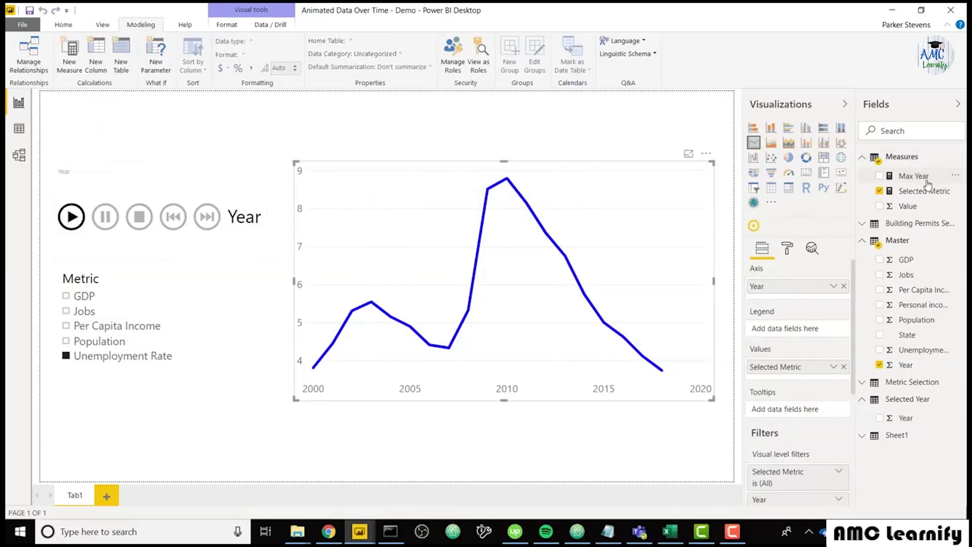
pyautogui.moveTo(914, 176); pyautogui.dragTo(802, 421)
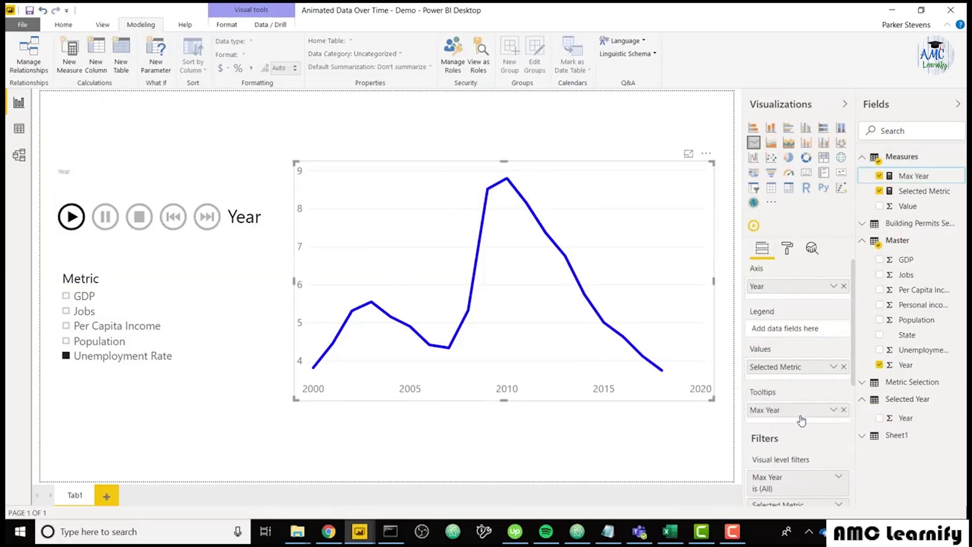
pyautogui.click(71, 216)
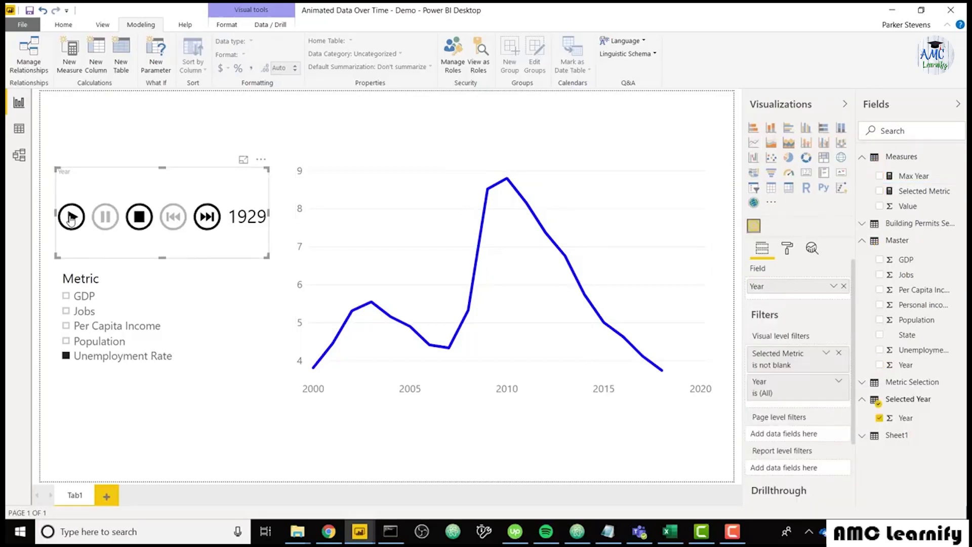
pyautogui.click(79, 223)
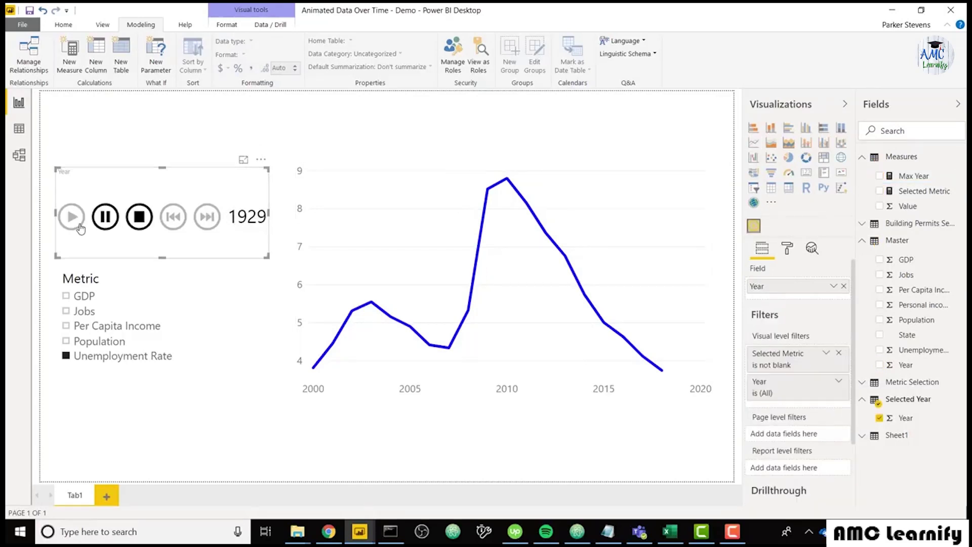
pyautogui.click(145, 220)
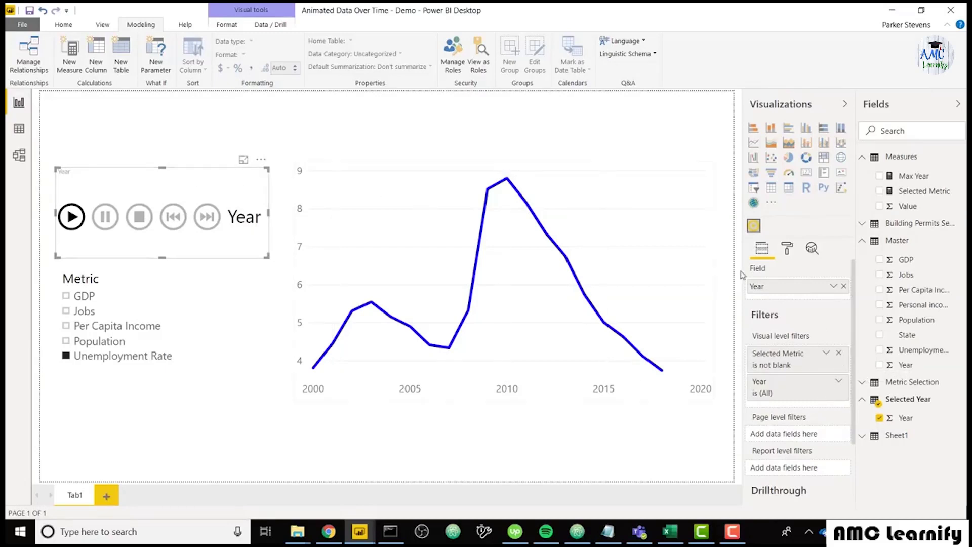
# - Filter the play axis Year to 'is greater than or equal to' 2000 and play from 2000
pyautogui.click(839, 381)
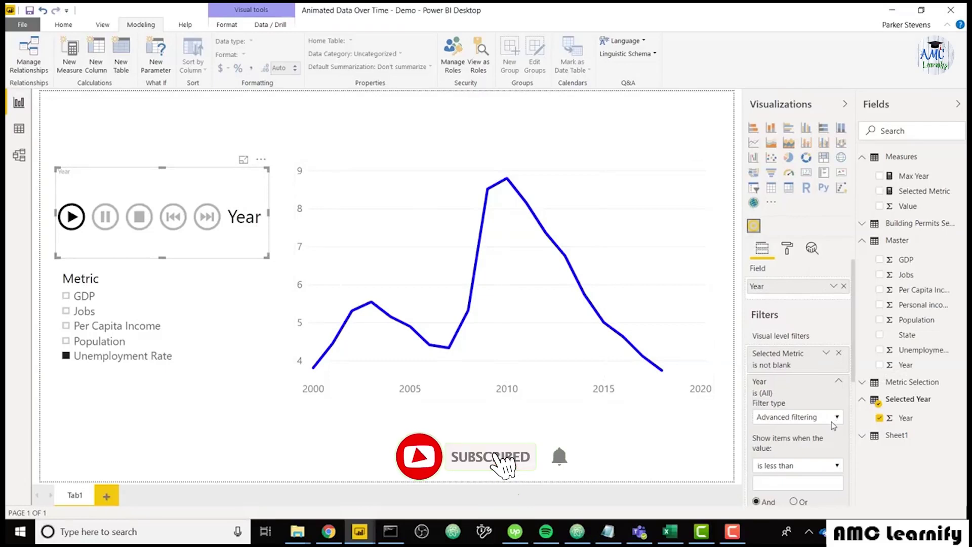
pyautogui.click(819, 467)
pyautogui.click(817, 414)
pyautogui.click(807, 485)
pyautogui.write('2000')
pyautogui.press('Return')
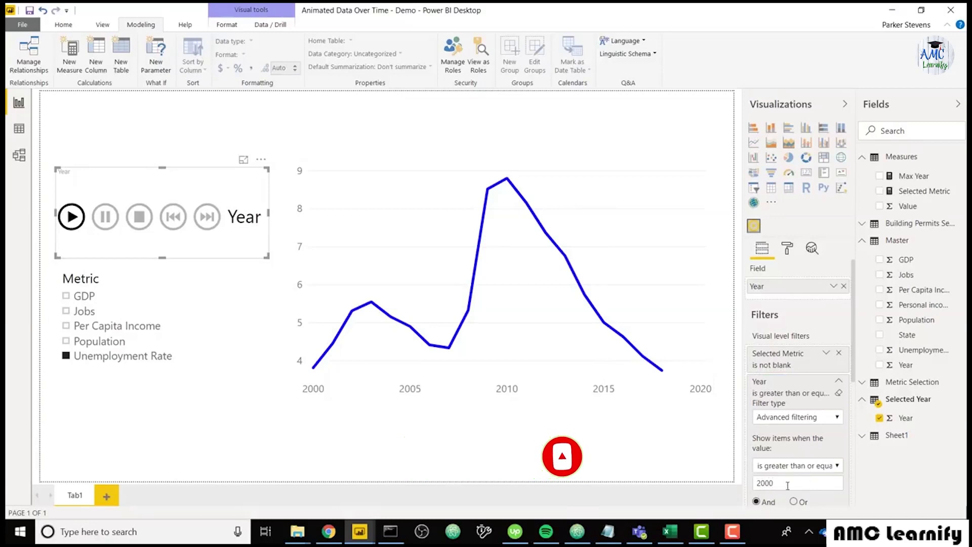
pyautogui.click(71, 217)
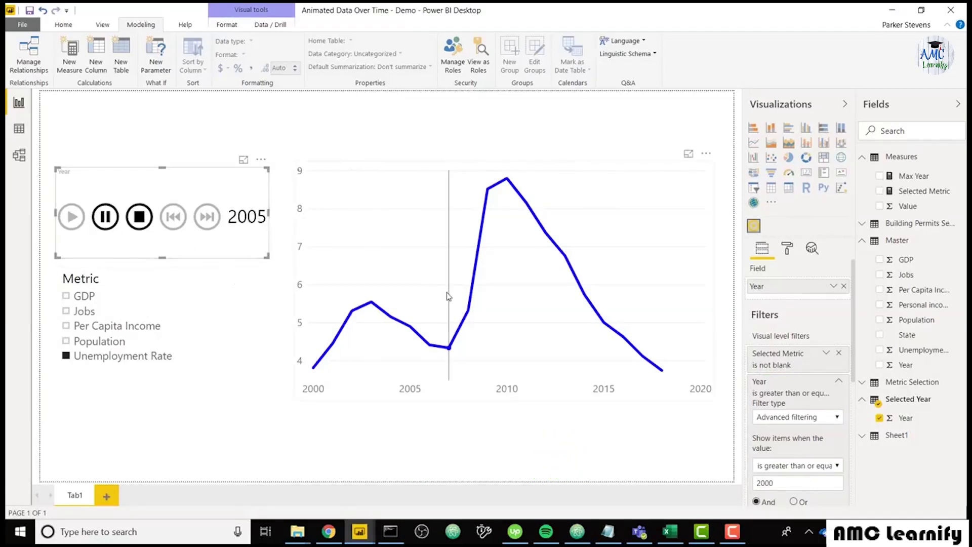
# - Restart the animation, pause it at 2006, and view the Max Year measure's DAX formula
pyautogui.click(138, 220)
pyautogui.click(76, 223)
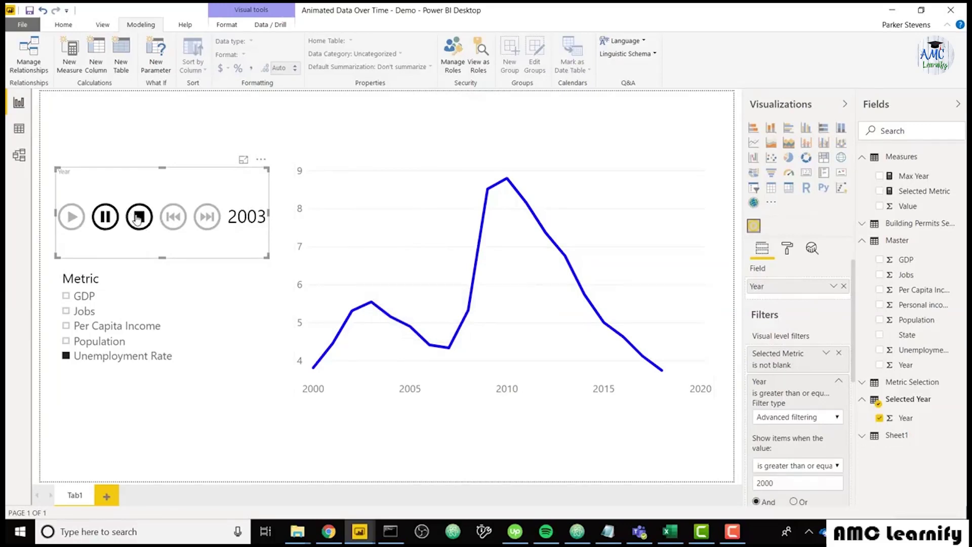
pyautogui.click(107, 217)
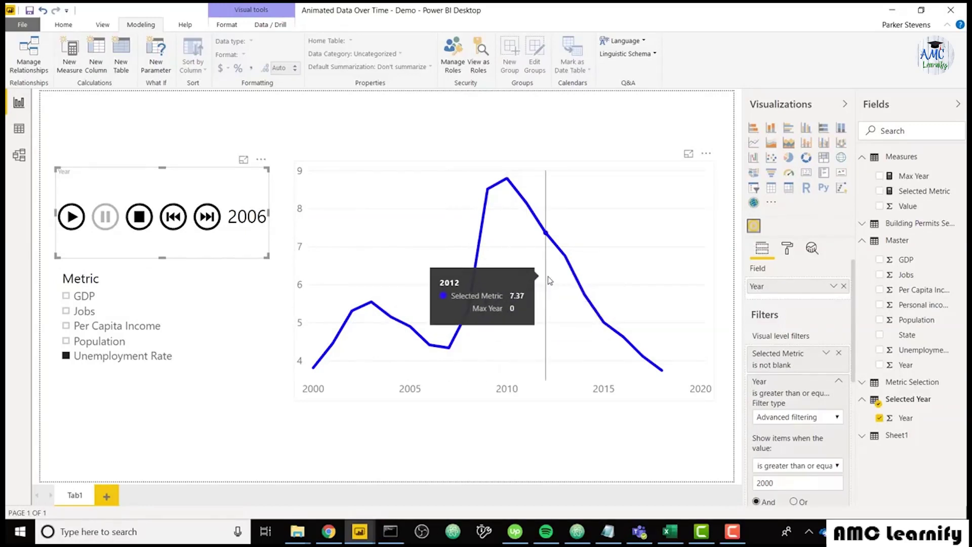
pyautogui.click(940, 177)
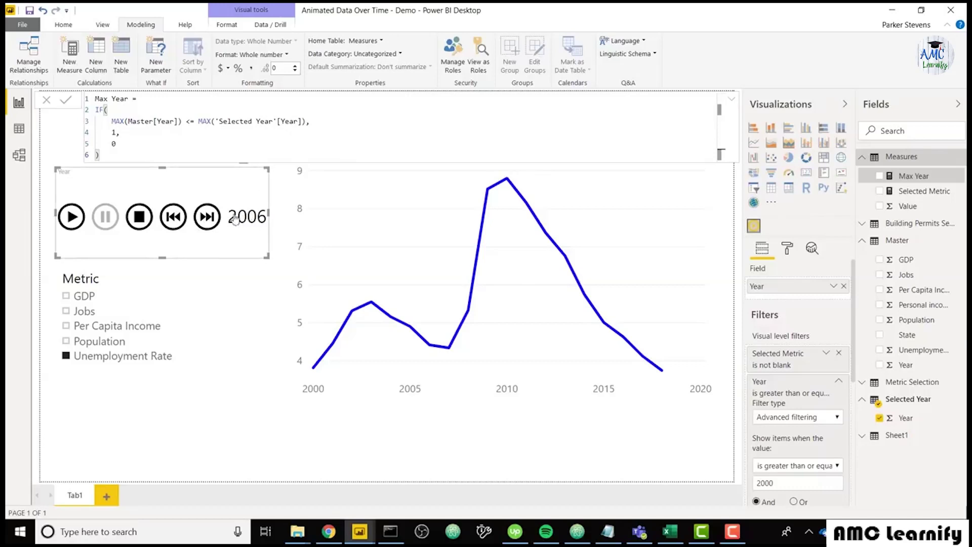
pyautogui.moveTo(371, 282)
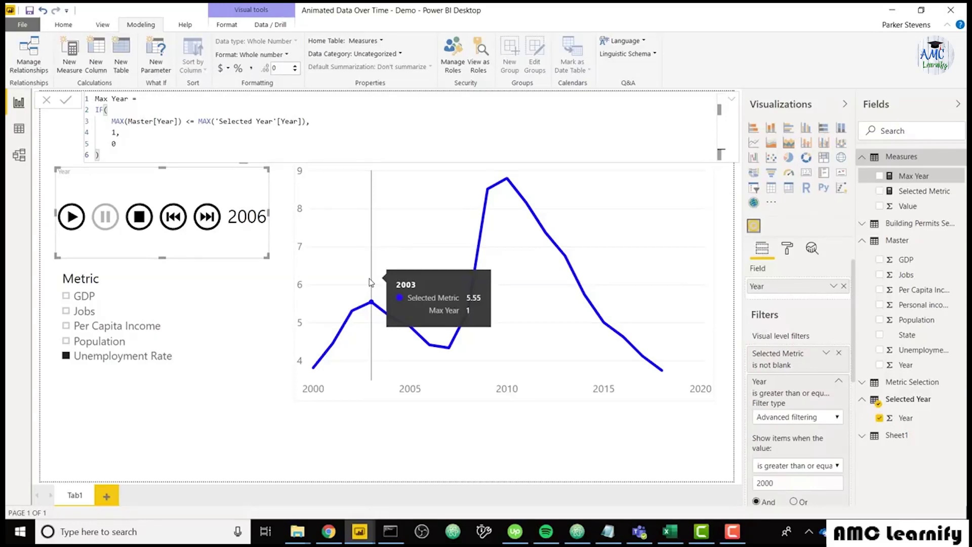
# - Set the line chart's visual-level filter to Max Year is 1
pyautogui.click(570, 226)
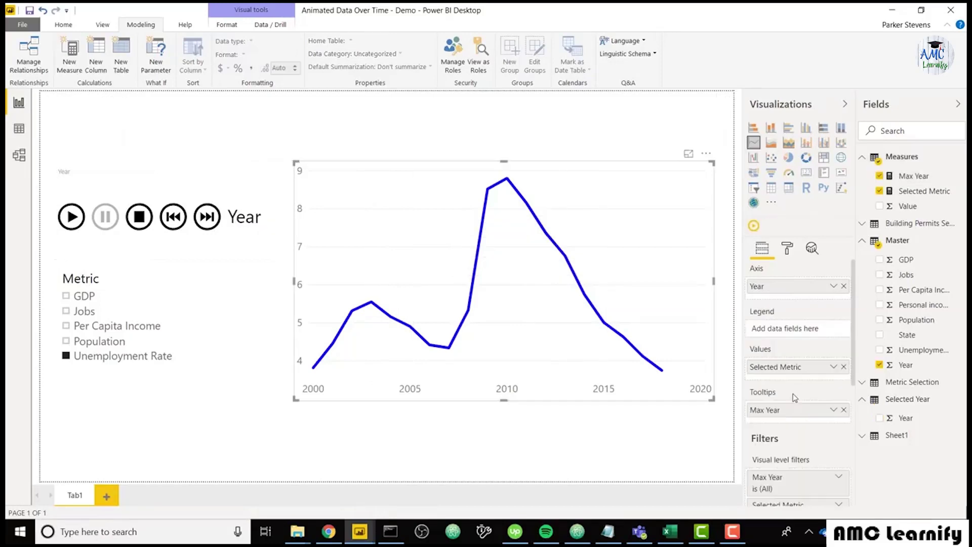
pyautogui.scroll(-3, 795, 398)
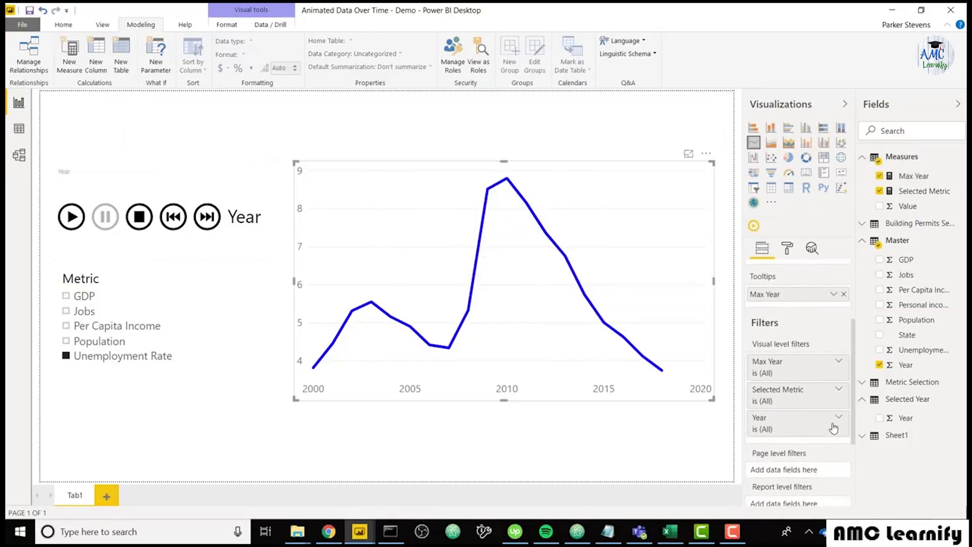
pyautogui.click(838, 364)
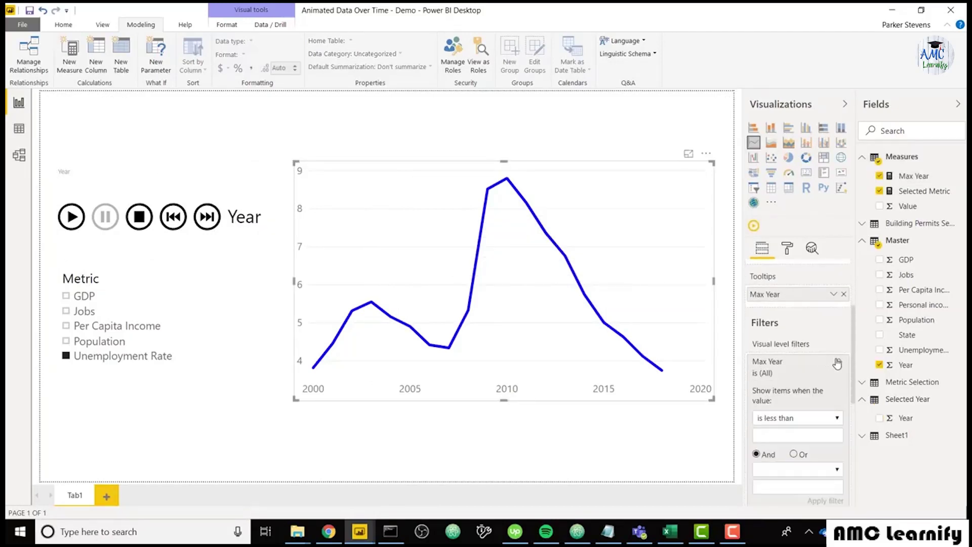
pyautogui.click(811, 427)
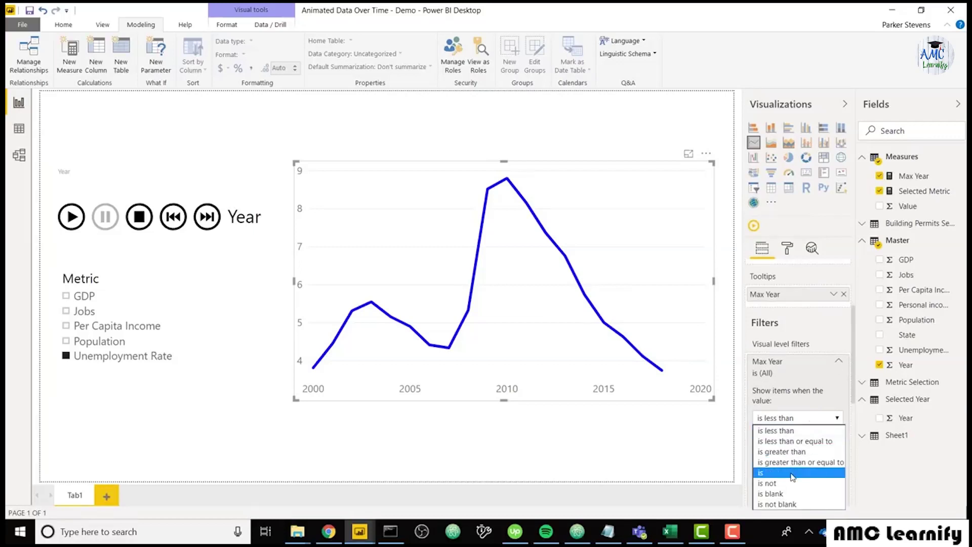
pyautogui.click(796, 465)
pyautogui.click(809, 434)
pyautogui.write('1')
pyautogui.scroll(-1, 810, 434)
pyautogui.click(823, 465)
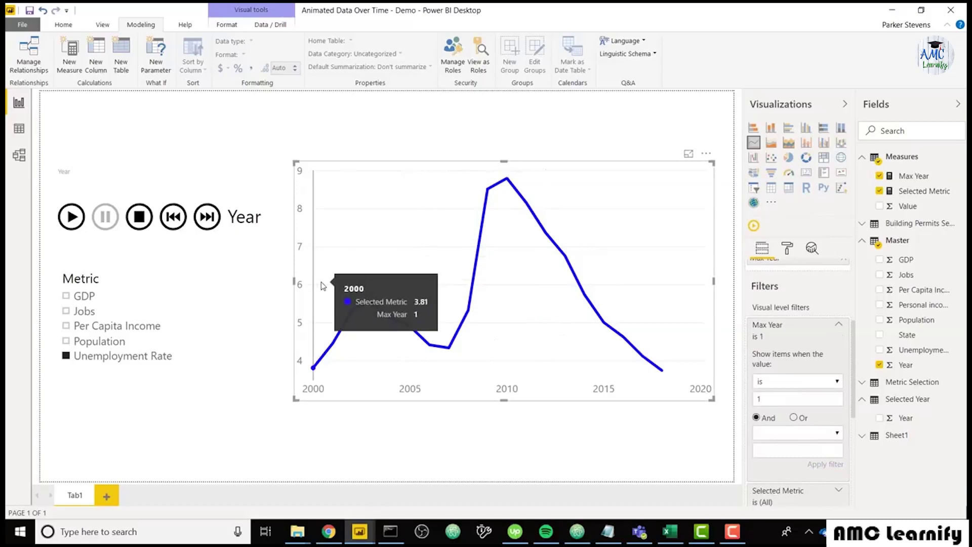
# - Play the year animation so the Unemployment Rate line grows through 2017
pyautogui.click(74, 217)
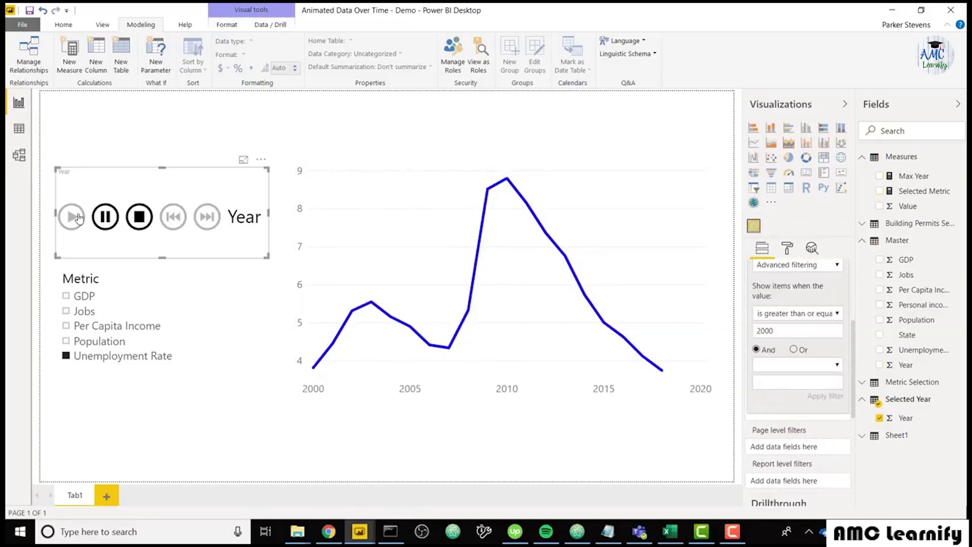
pyautogui.click(74, 217)
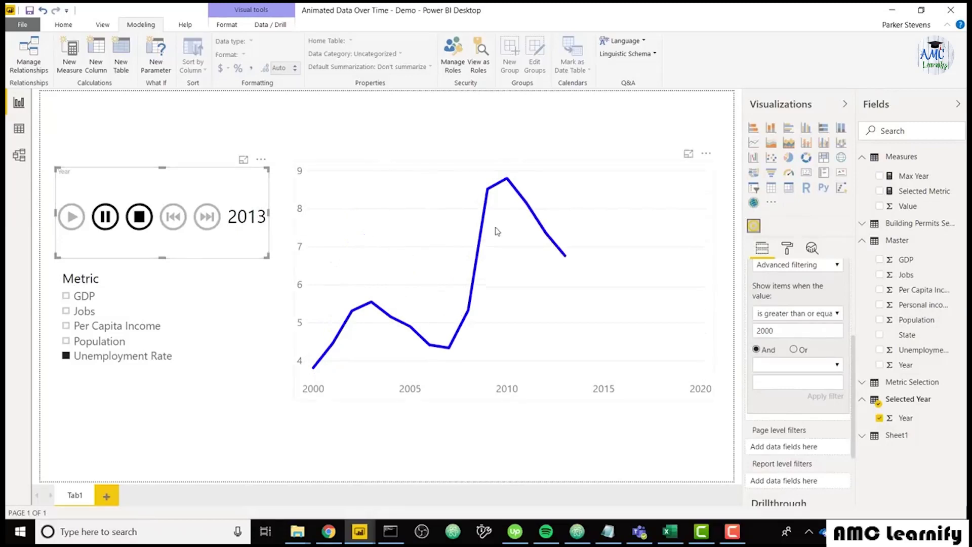
pyautogui.moveTo(706, 273)
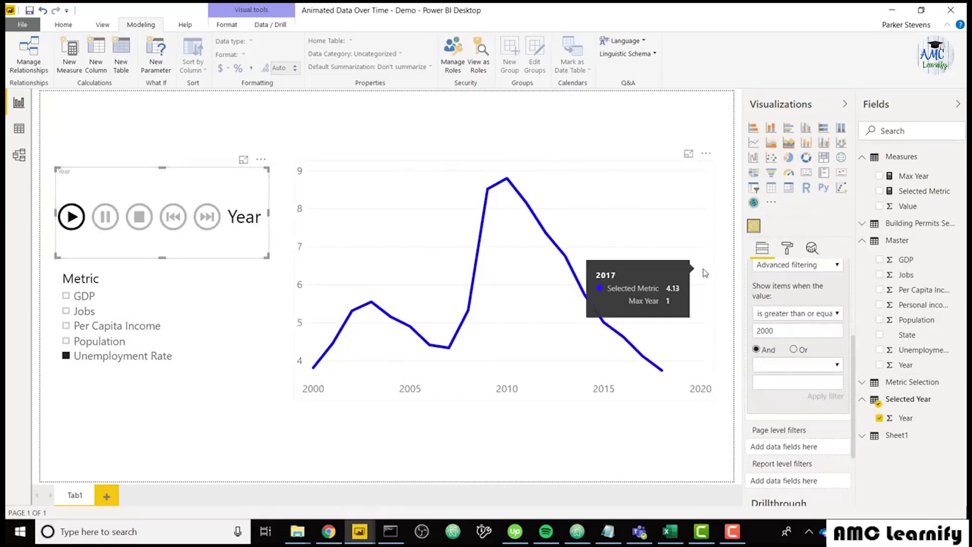
pyautogui.click(73, 217)
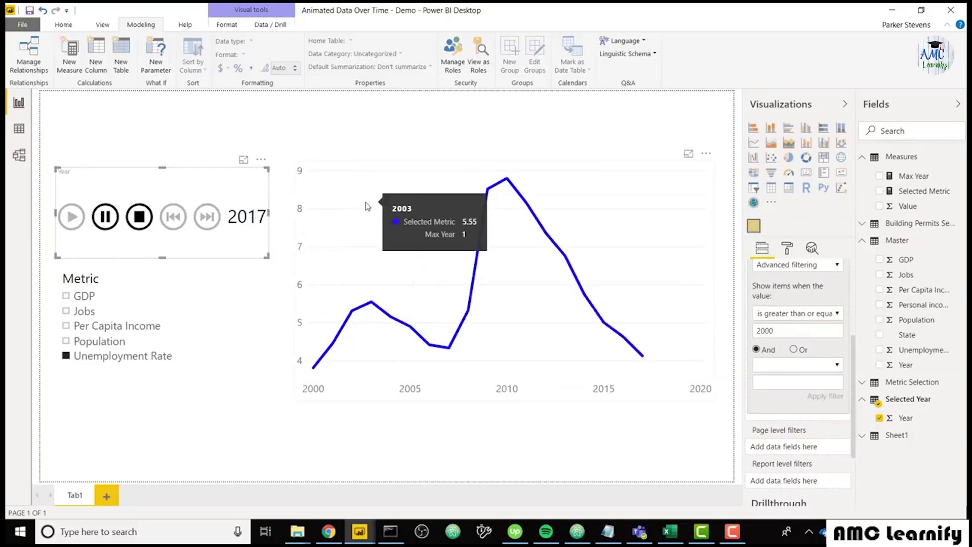
# - Enter 10 as the line chart's Y axis End value, then replay the Play Axis animation from 2000
pyautogui.click(606, 172)
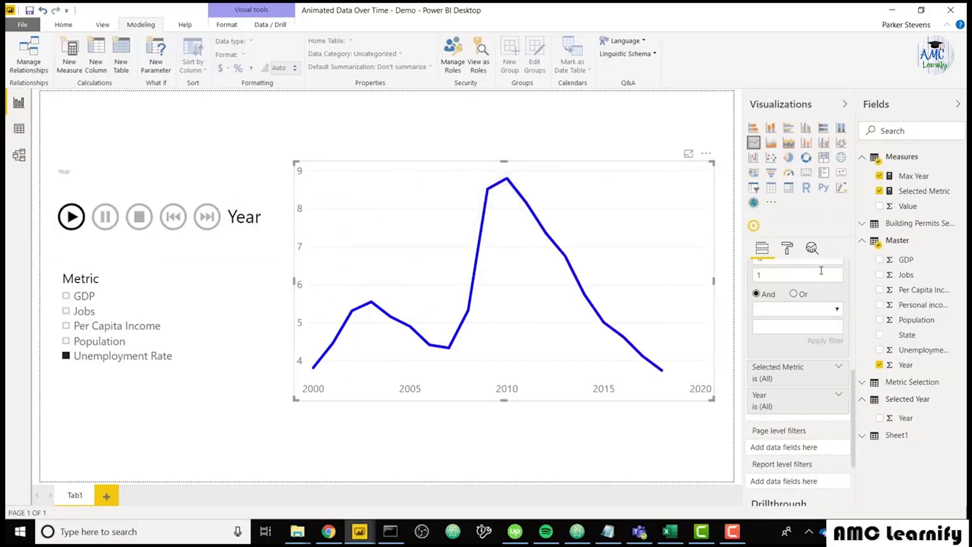
pyautogui.click(789, 247)
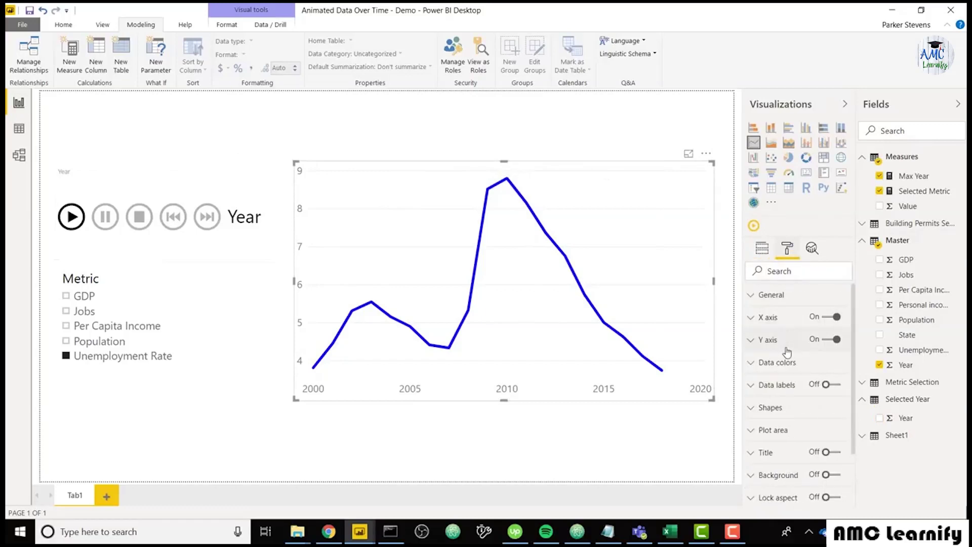
pyautogui.click(787, 349)
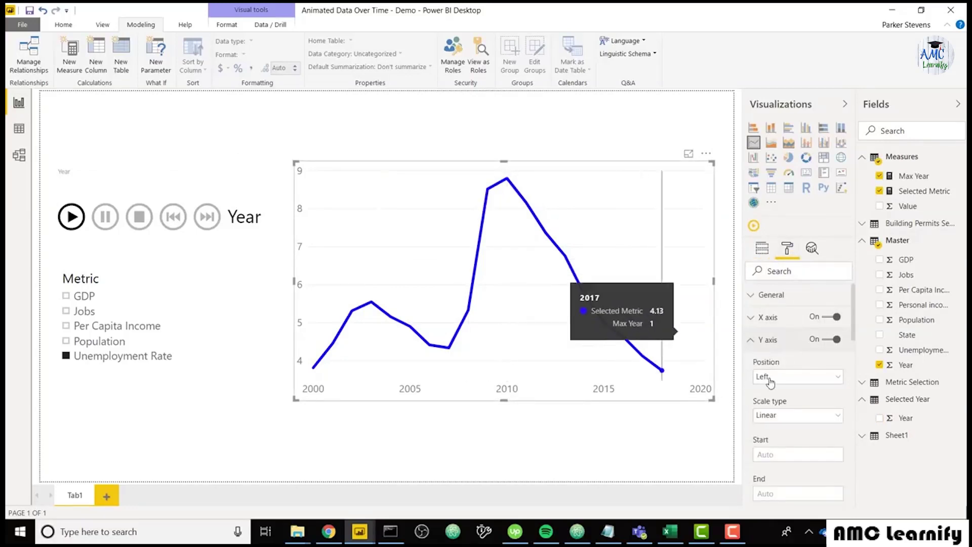
pyautogui.scroll(-1, 806, 457)
pyautogui.scroll(-1, 805, 458)
pyautogui.click(805, 439)
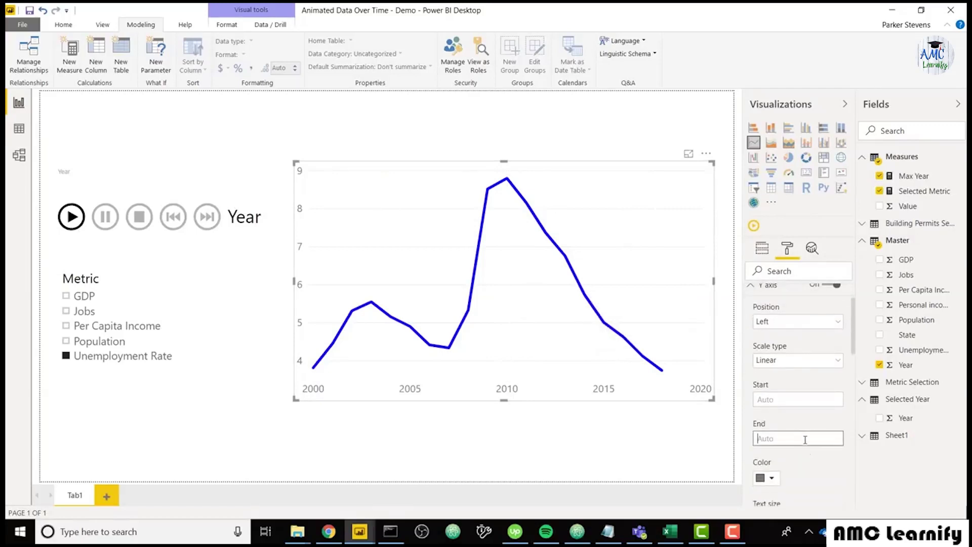
pyautogui.write('10')
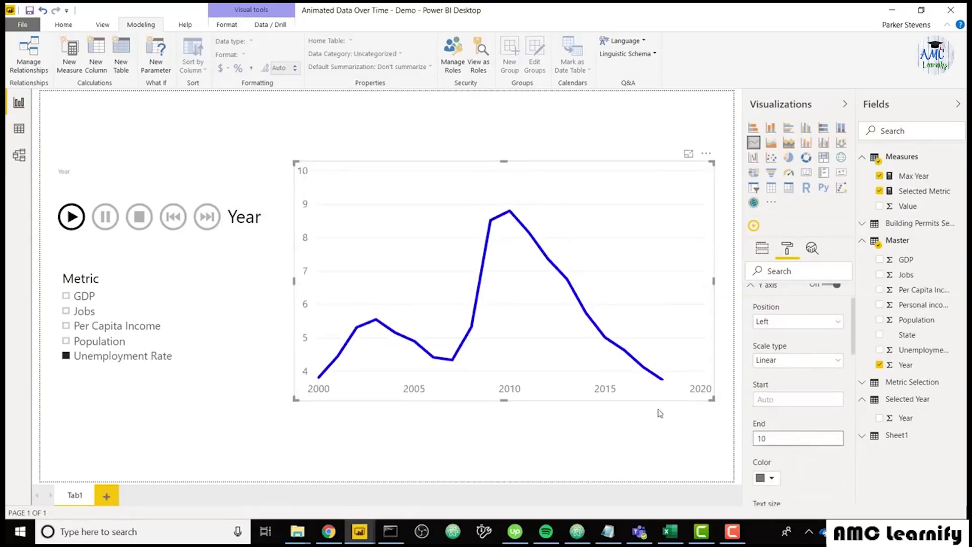
pyautogui.click(71, 215)
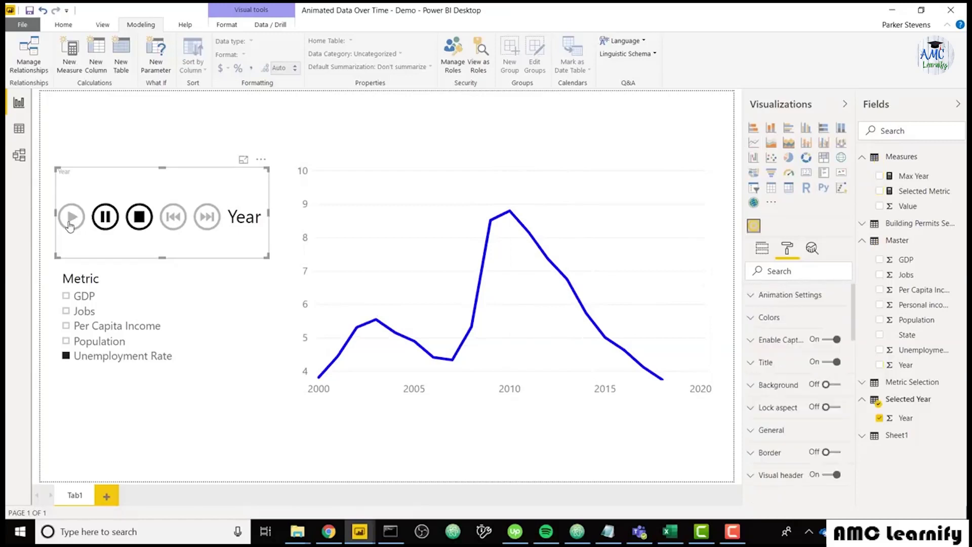
pyautogui.click(76, 214)
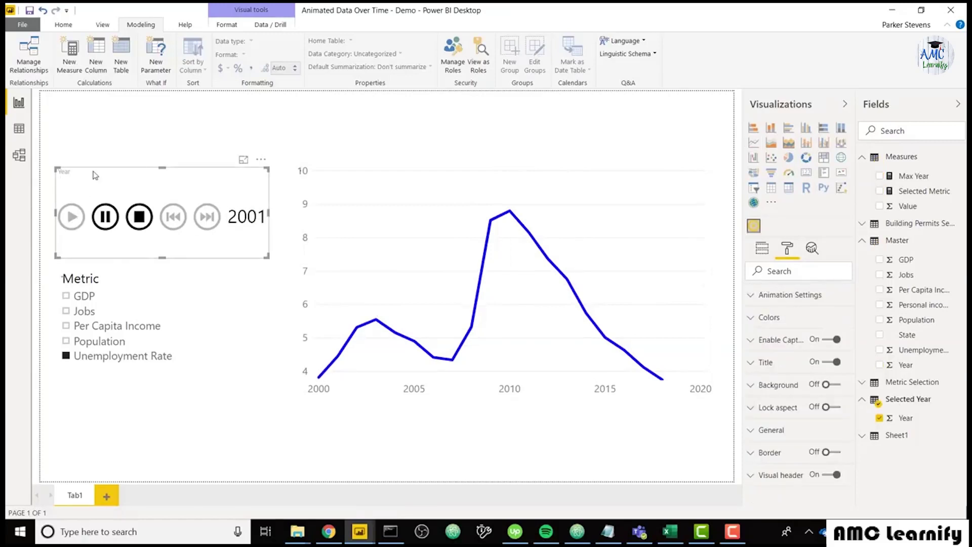